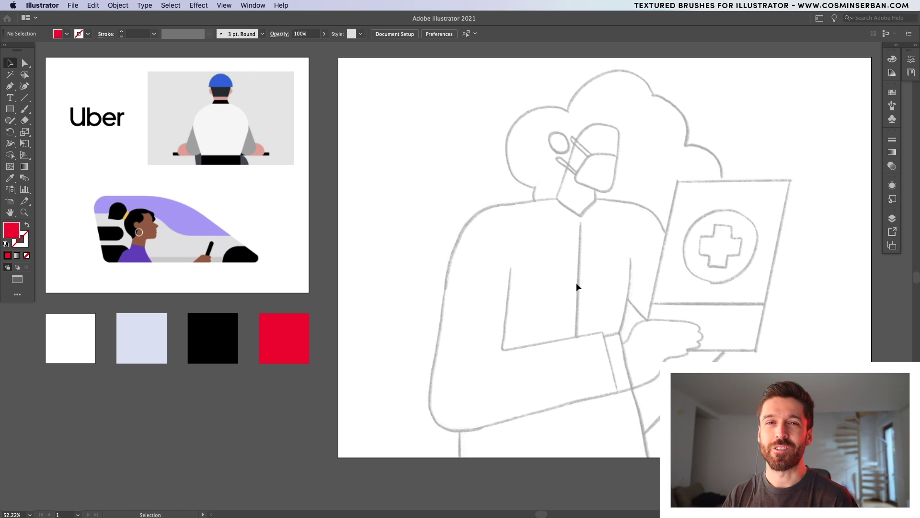
Trace the face and neck sketch with the Pen tool as a closed, straight-edged red shape.
click(892, 219)
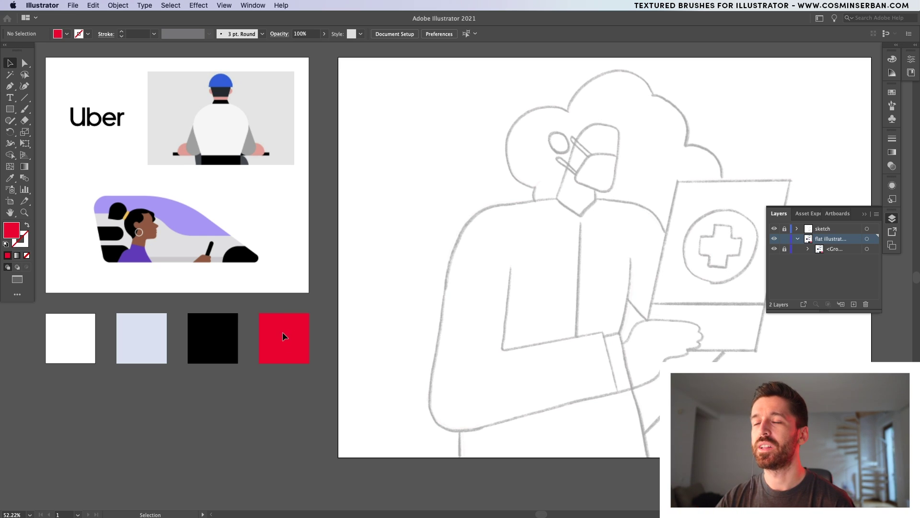
click(139, 352)
click(9, 87)
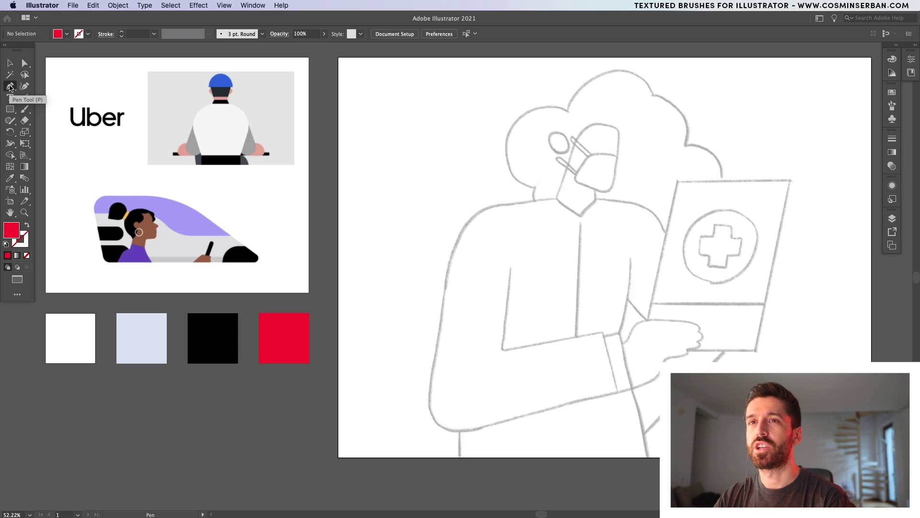
scroll(602, 189, up, 5)
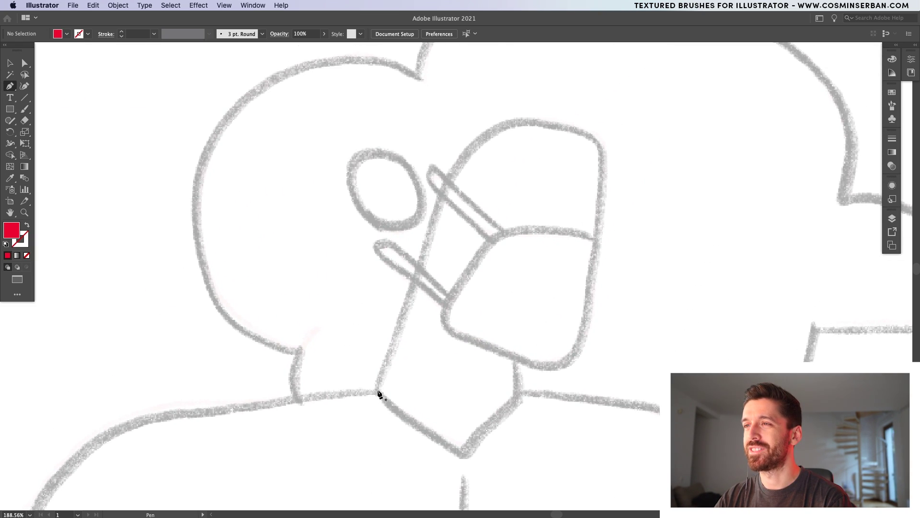
key(p)
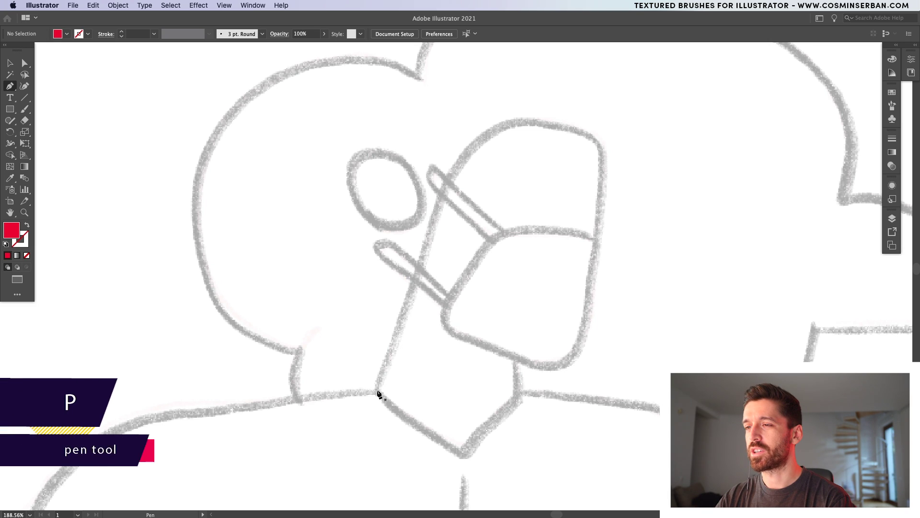
click(377, 389)
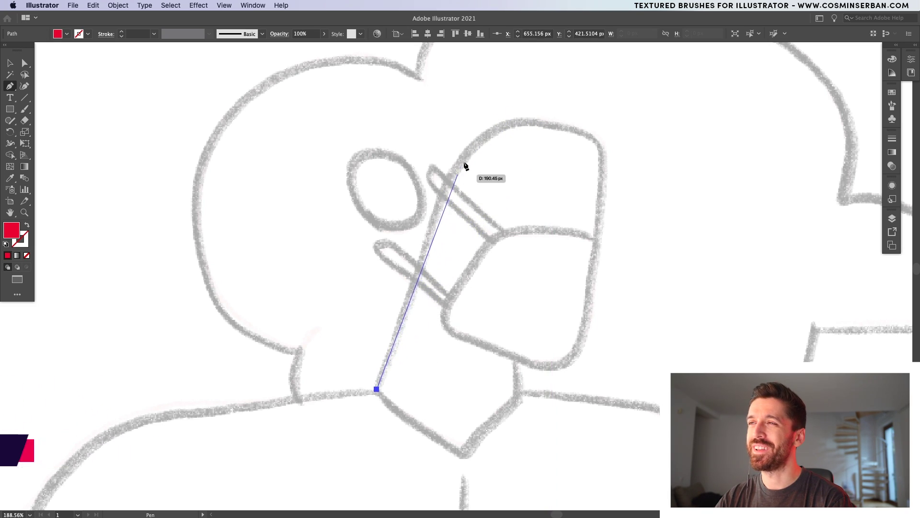
click(470, 115)
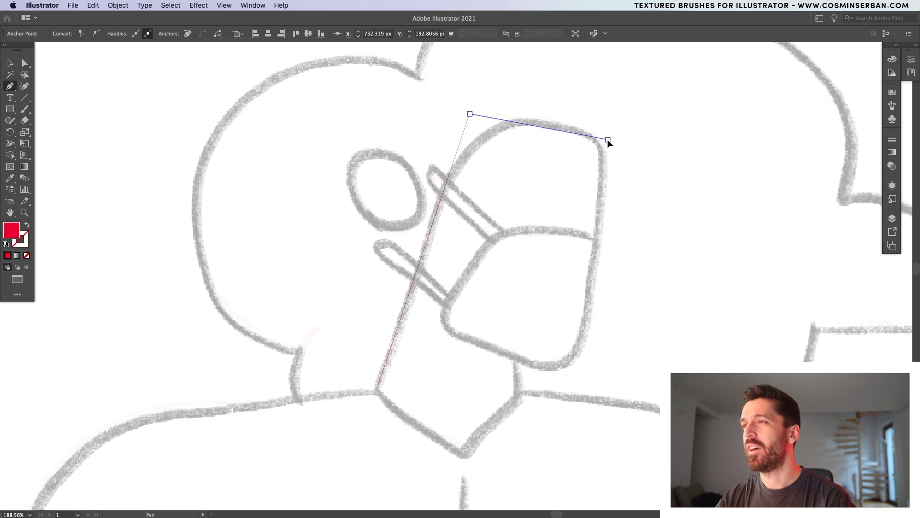
click(607, 139)
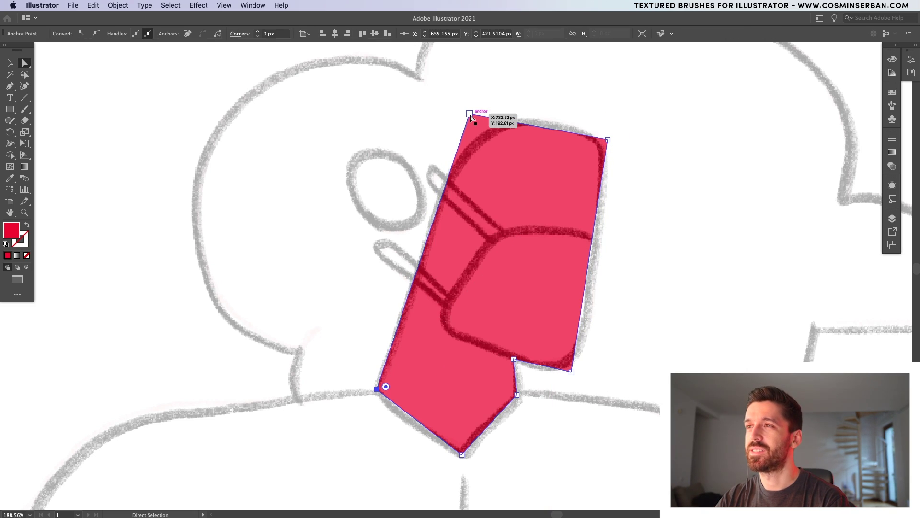
Round the face shape's corners: forehead-side about 76 px, lower chin about 23 px, plus the upper front corner and the neck tip.
click(469, 114)
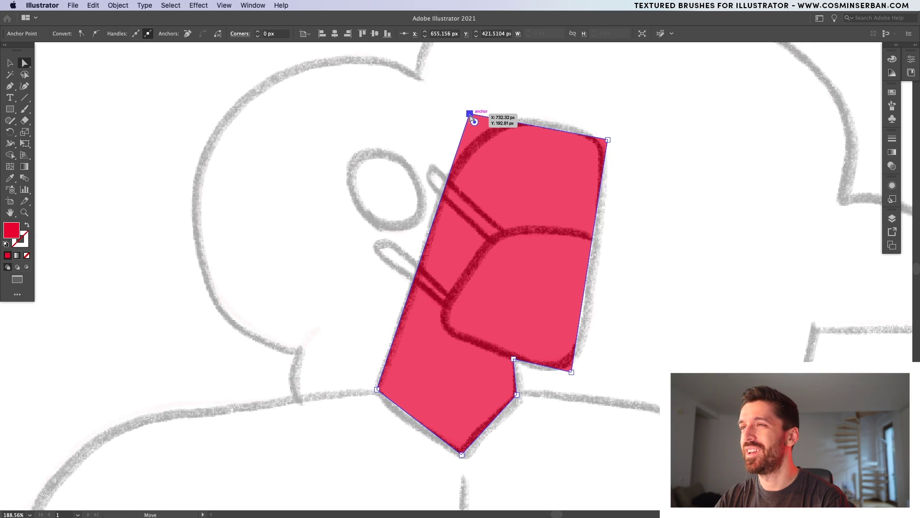
drag(477, 123, 556, 206)
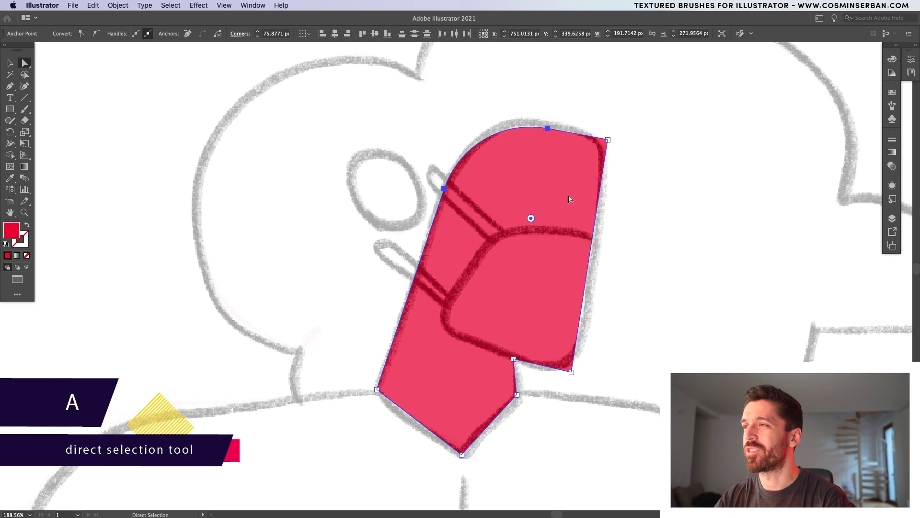
click(608, 139)
drag(602, 146, 582, 159)
click(572, 372)
drag(569, 365, 547, 339)
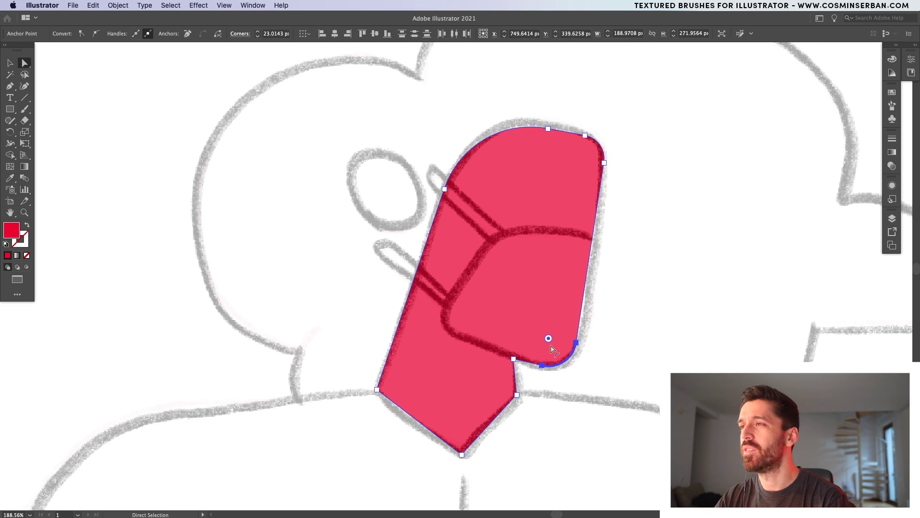
click(462, 453)
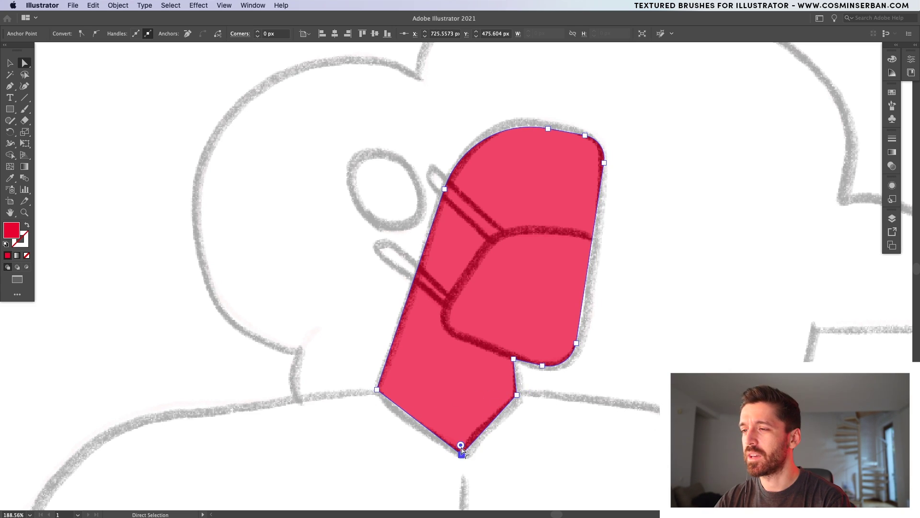
Draw a red ellipse about 48 by 66 px for the ear and rotate it to fit the sketch.
key(v)
click(10, 109)
drag(10, 109, 50, 128)
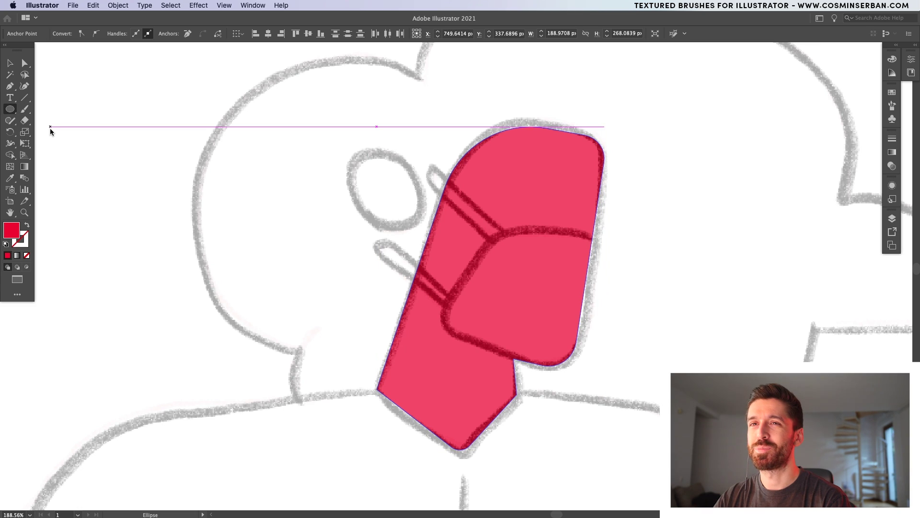
drag(355, 146, 414, 225)
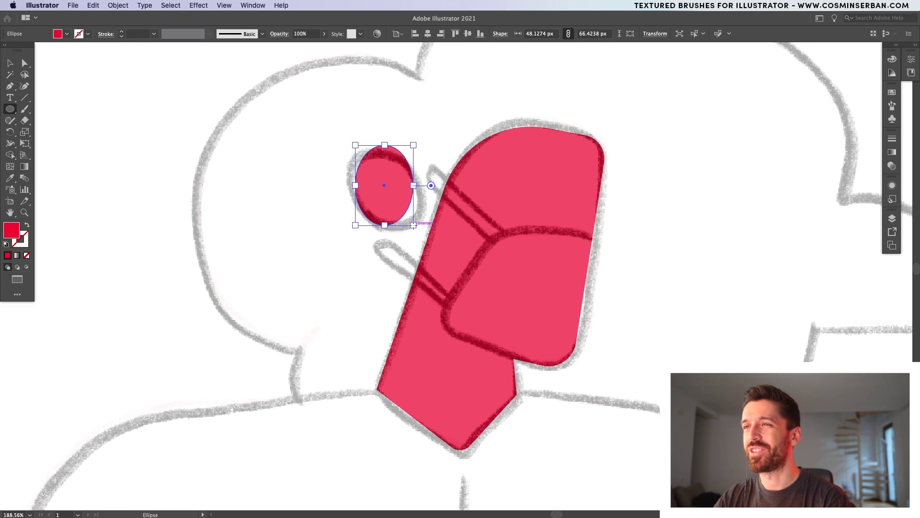
drag(427, 152, 390, 135)
drag(392, 234, 410, 263)
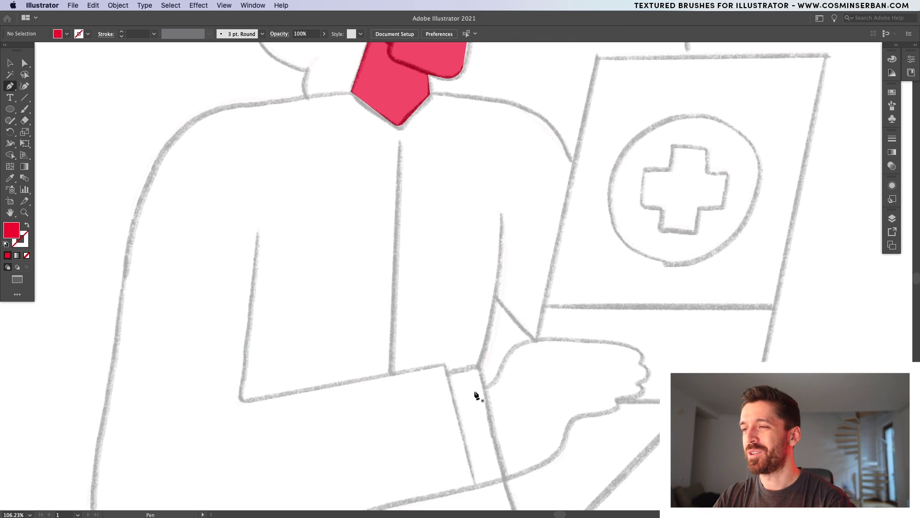
Trace the outline of the hand holding the clipboard with the Pen tool, starting inside the cuff.
click(473, 392)
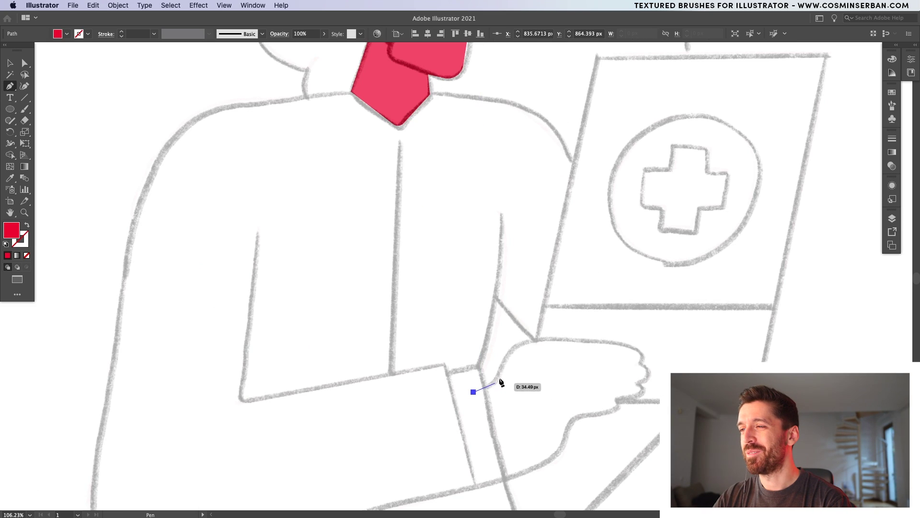
mouse_move(500, 370)
mouse_down()
mouse_move(506, 353)
mouse_move(592, 341)
mouse_move(649, 375)
mouse_up()
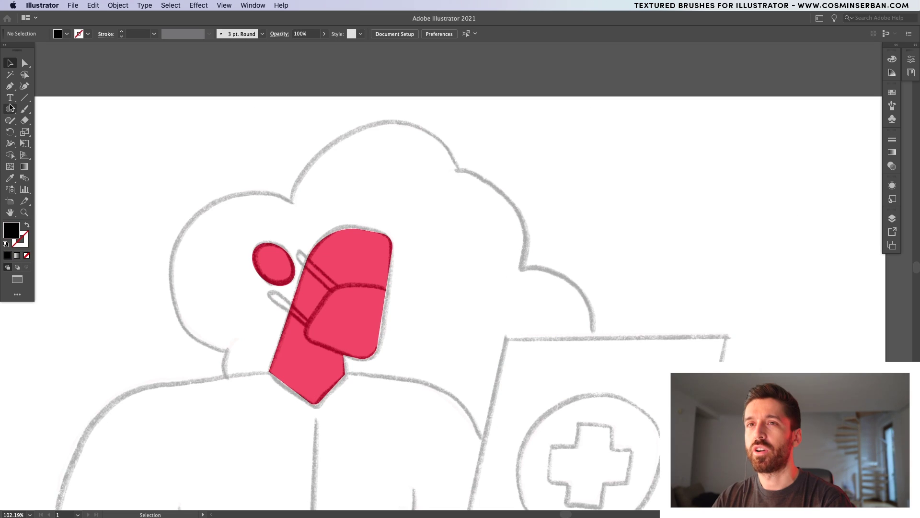
Draw a black circle about 249 px across over the hair's rear lobe and duplicate it to cover the hair sketch.
click(10, 108)
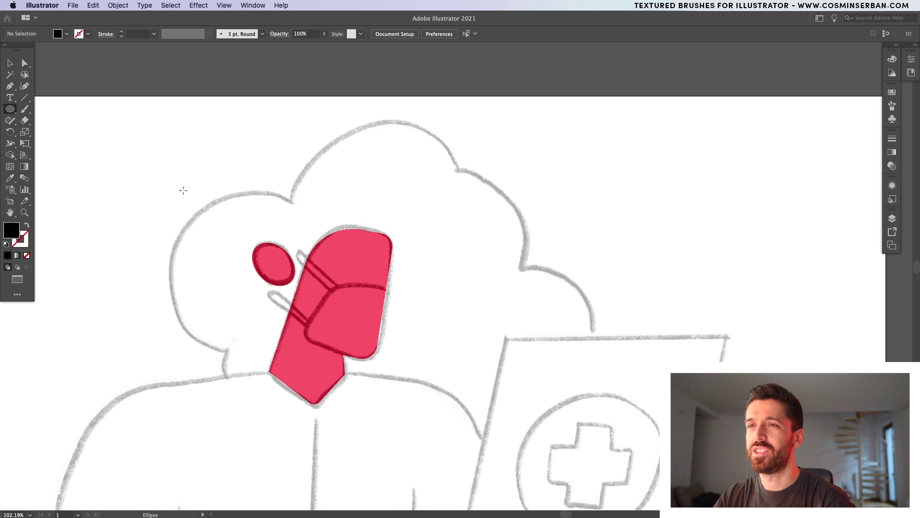
drag(162, 182, 325, 321)
key(v)
drag(248, 292, 254, 306)
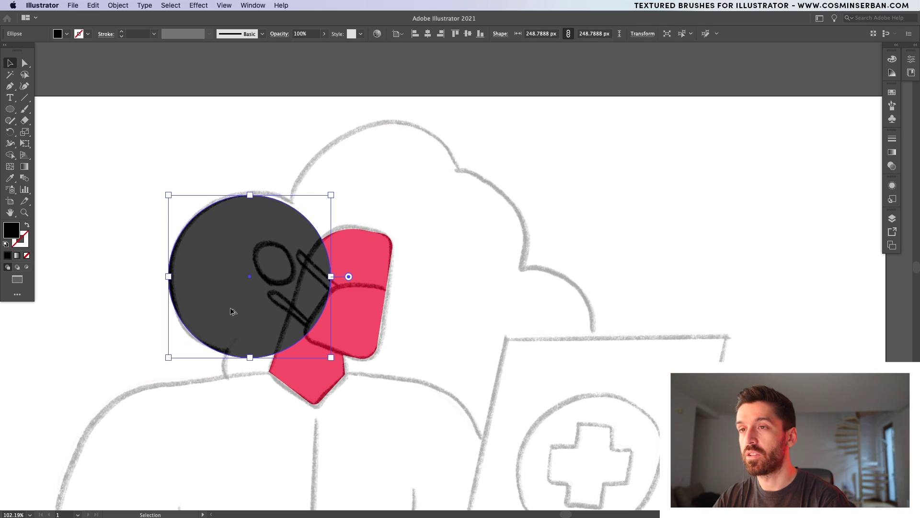
drag(222, 314, 331, 369)
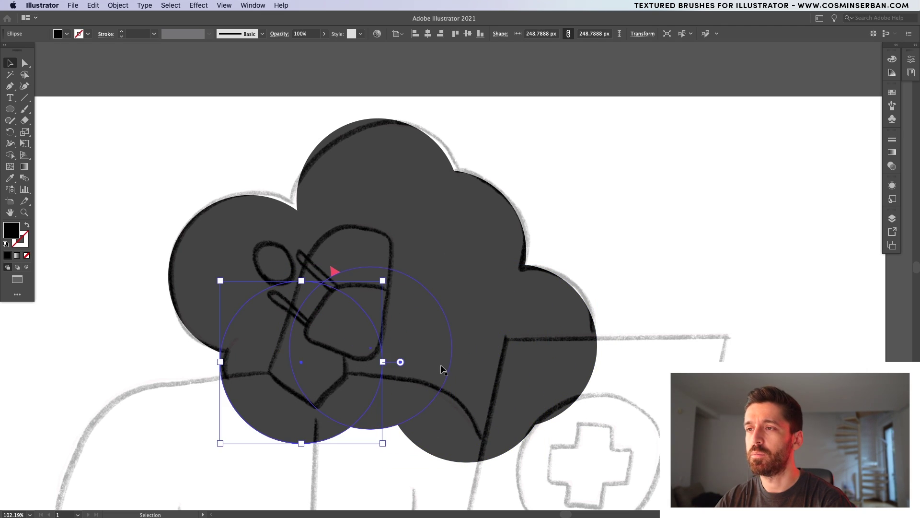
Select all the black hair circles and combine them with the Pathfinder Merge operation.
shift+click(399, 362)
shift+click(484, 396)
key(super+a)
click(252, 5)
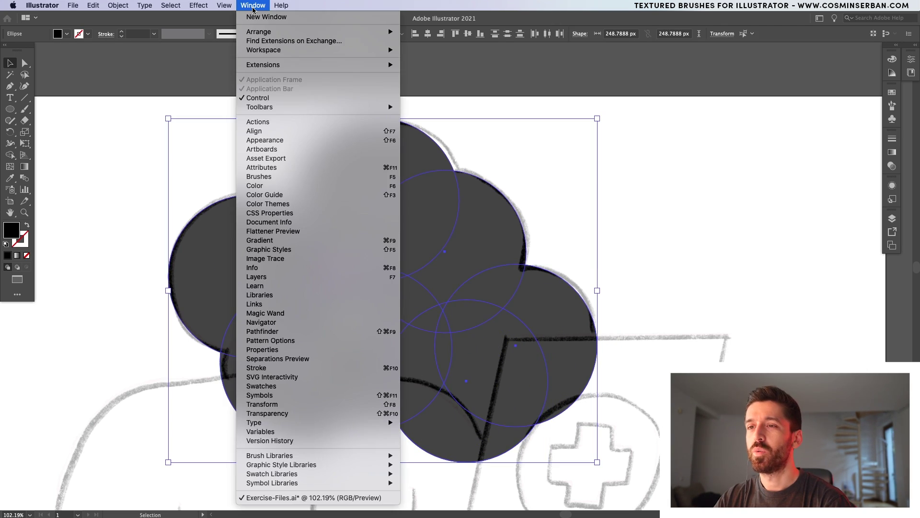
click(288, 331)
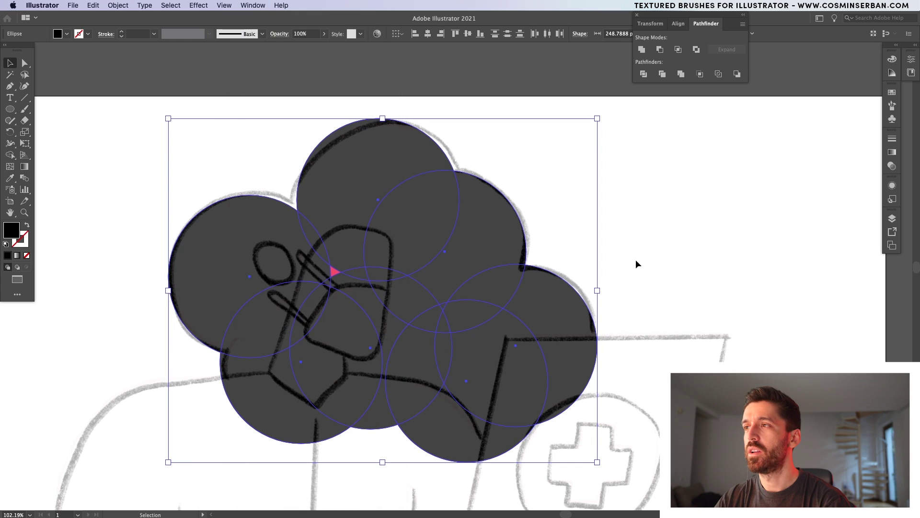
click(681, 74)
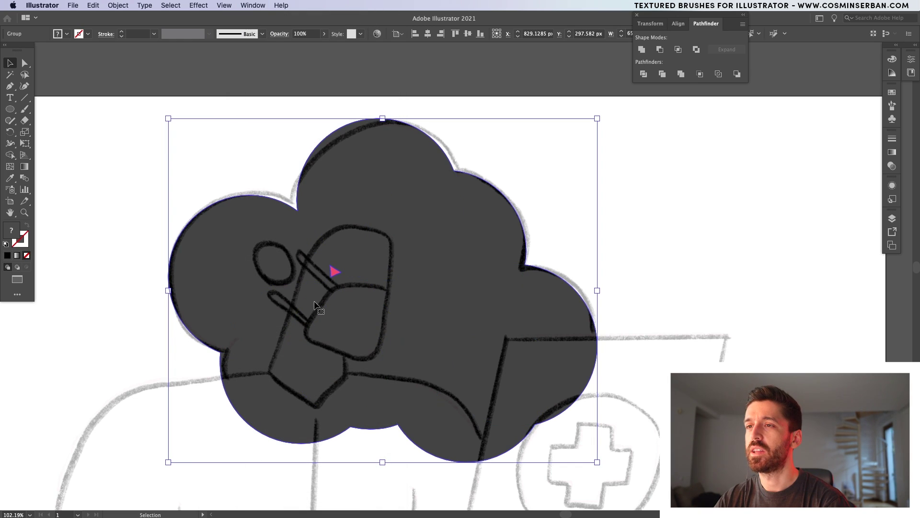
Delete the anchor points of the small triangular gap inside the merged hair shape.
key(a)
click(341, 275)
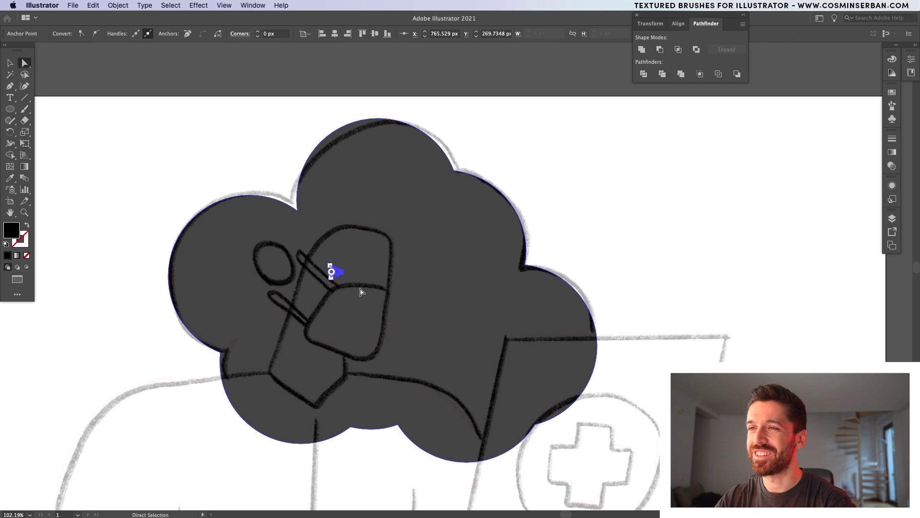
scroll(339, 278, up, 5)
scroll(337, 279, up, 1)
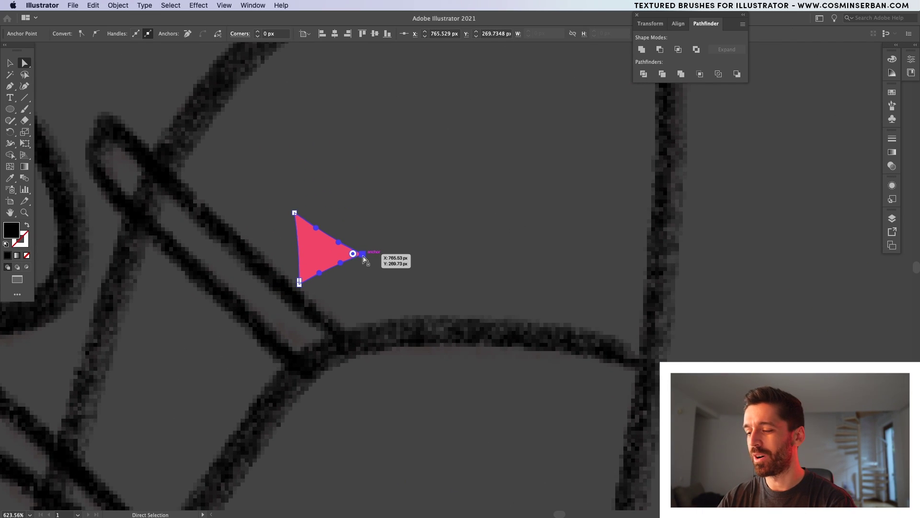
key(Delete)
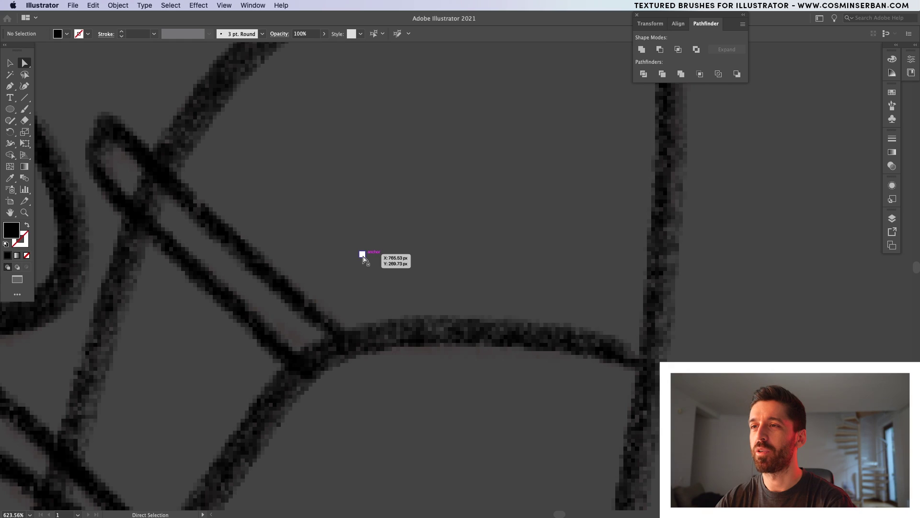
Send the merged hair shape to the back, behind the face and ear.
scroll(363, 259, down, 10)
key(v)
click(415, 259)
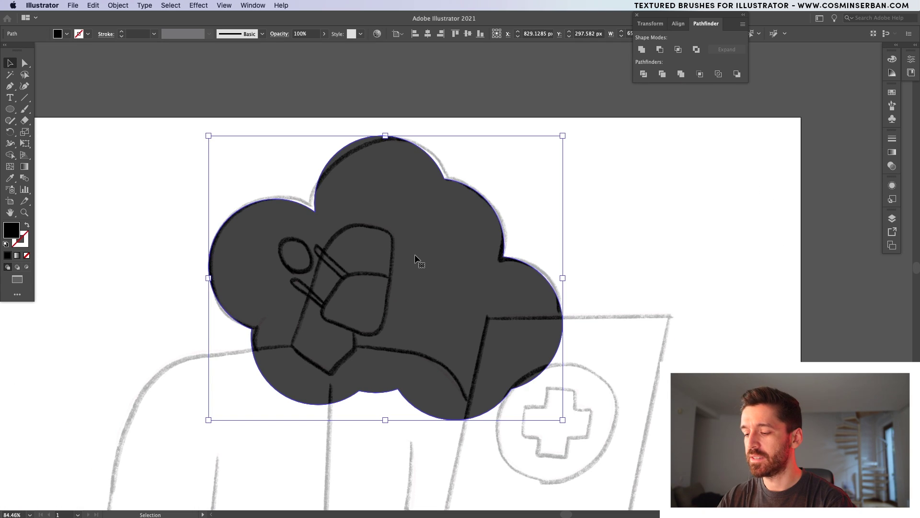
right_click(415, 258)
mouse_move(443, 426)
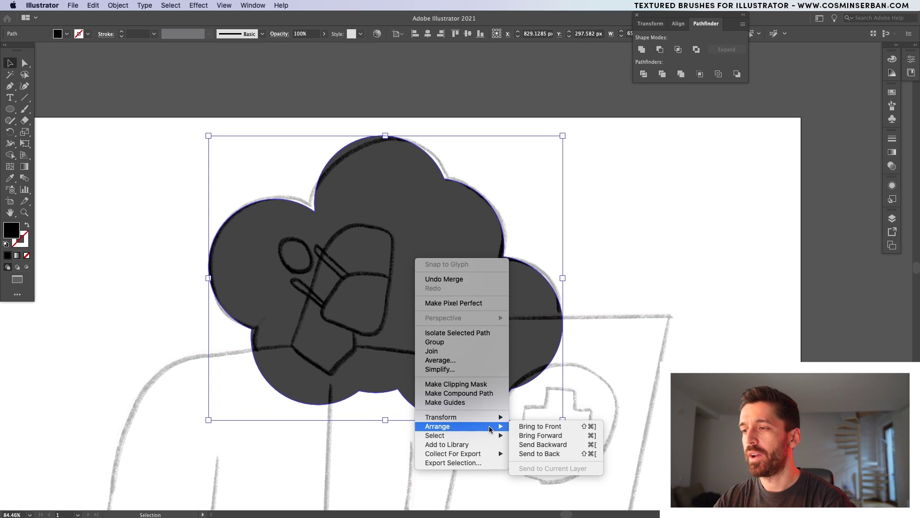
click(539, 456)
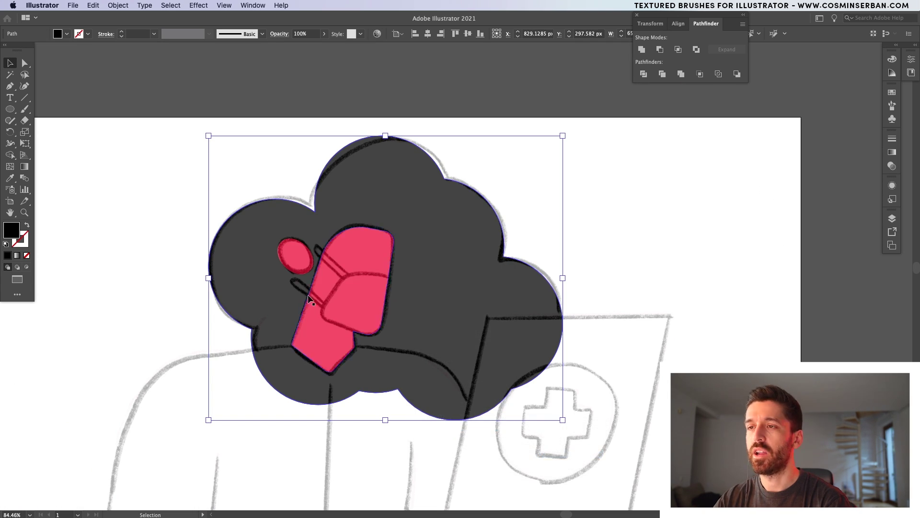
Recolor the face and ear shapes white by sampling the white area with the Eyedropper, and deselect them.
click(363, 285)
shift+click(301, 263)
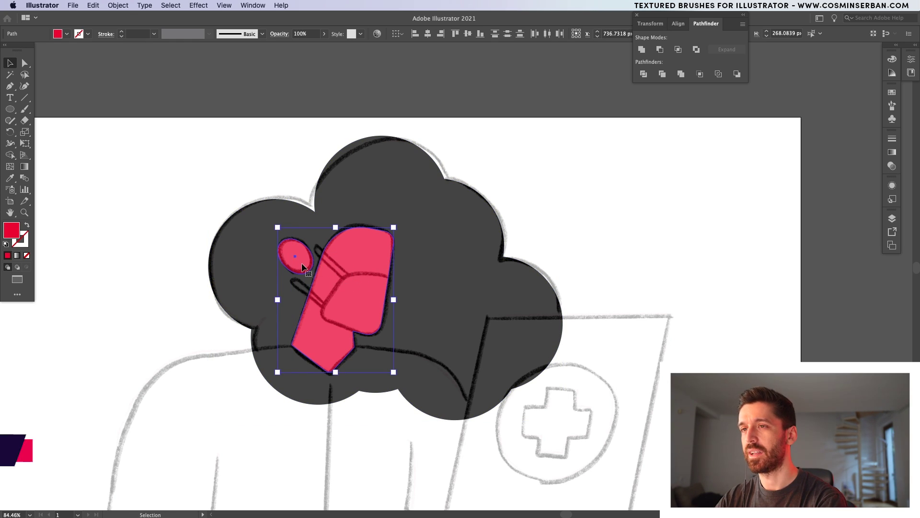
key(i)
click(179, 145)
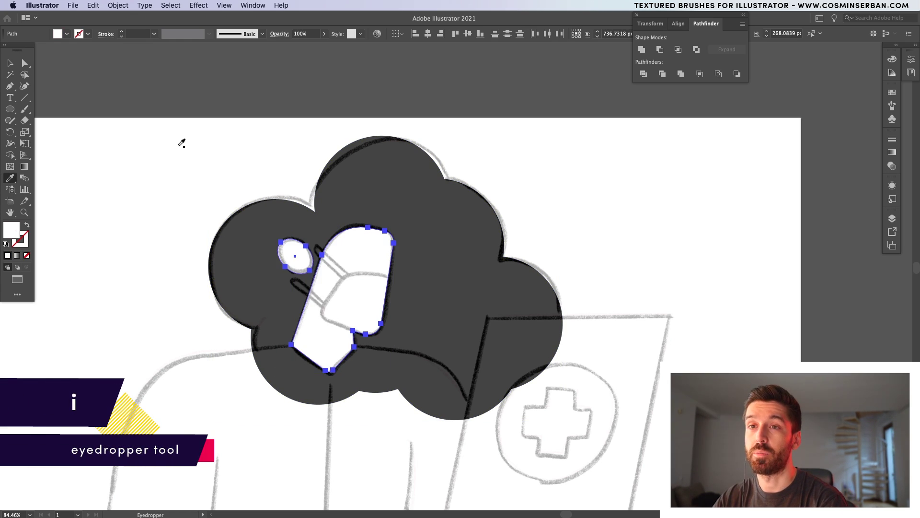
key(v)
click(242, 165)
Draw a rough five-sided red shape over the torso and sleeve sketch, joining the wrist and hand, and select it.
scroll(288, 201, down, 3)
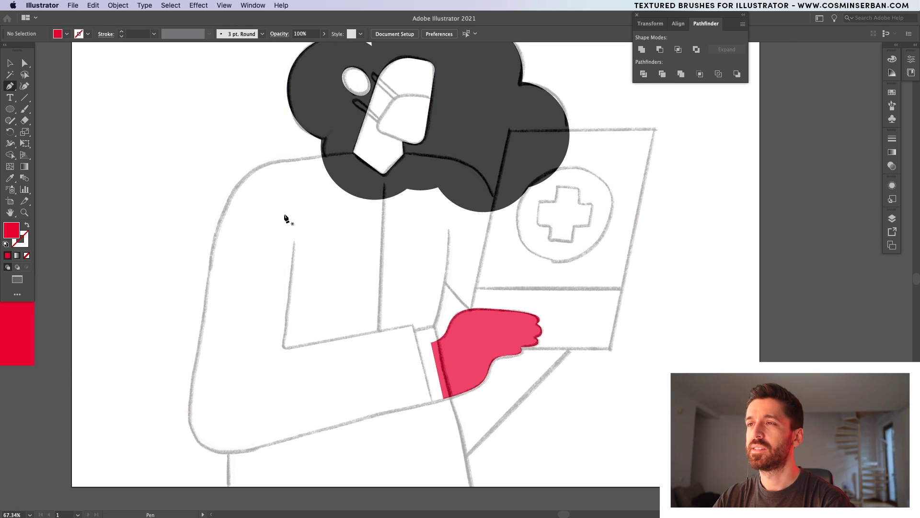
click(440, 363)
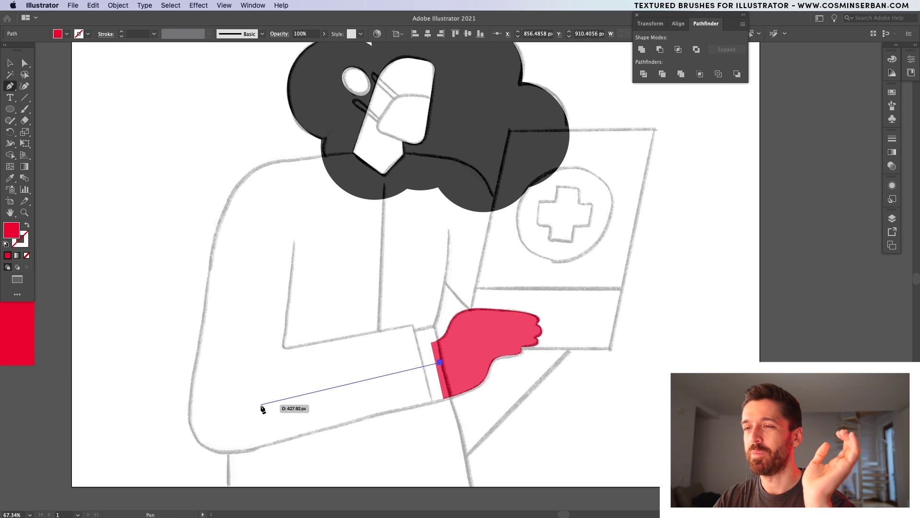
click(237, 404)
click(272, 197)
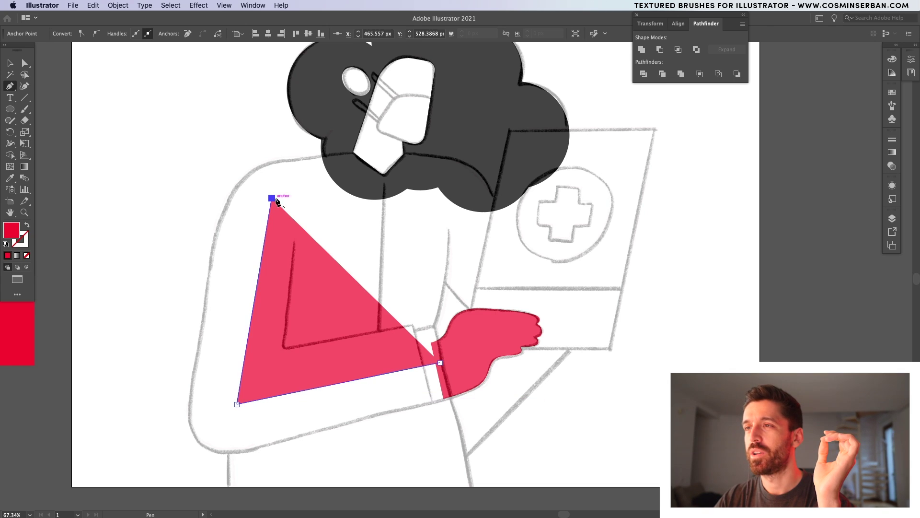
click(453, 208)
click(527, 312)
click(440, 363)
key(v)
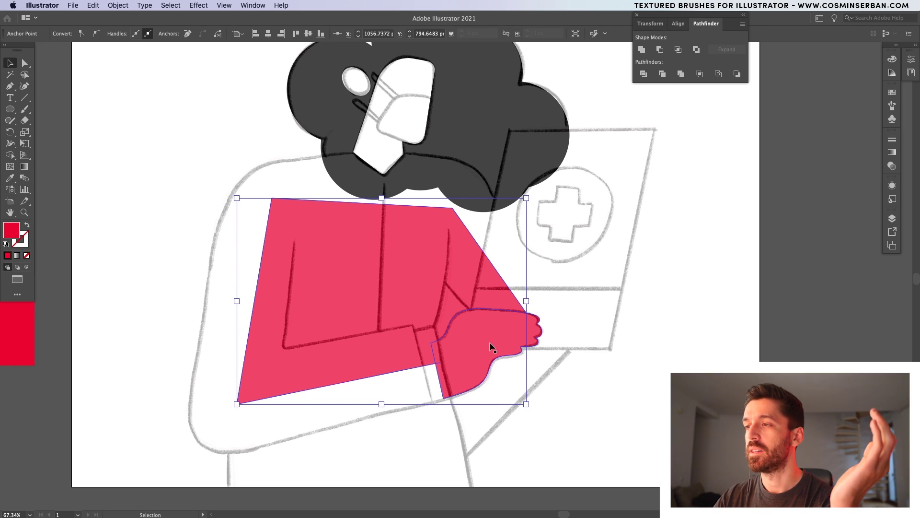
click(349, 246)
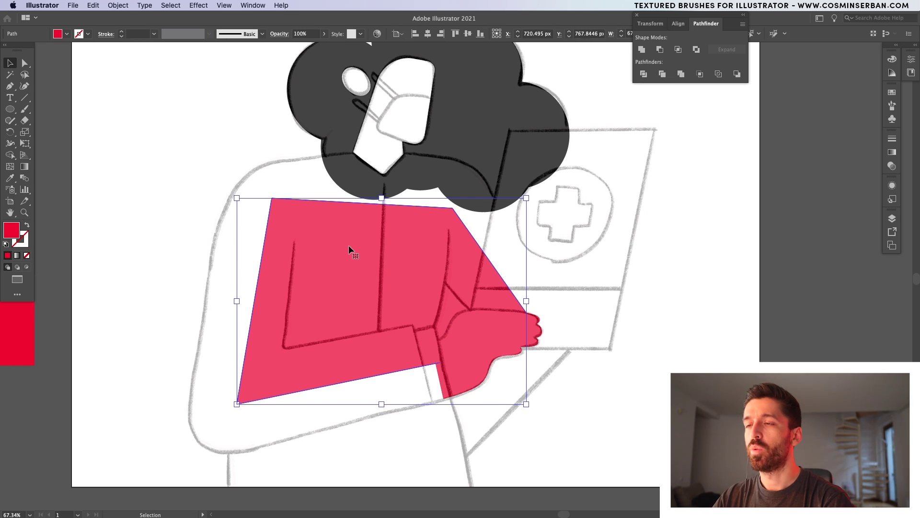
Turn the red torso shape into an unfilled red outline and set its stroke weight to 200 pt.
click(27, 228)
click(356, 290)
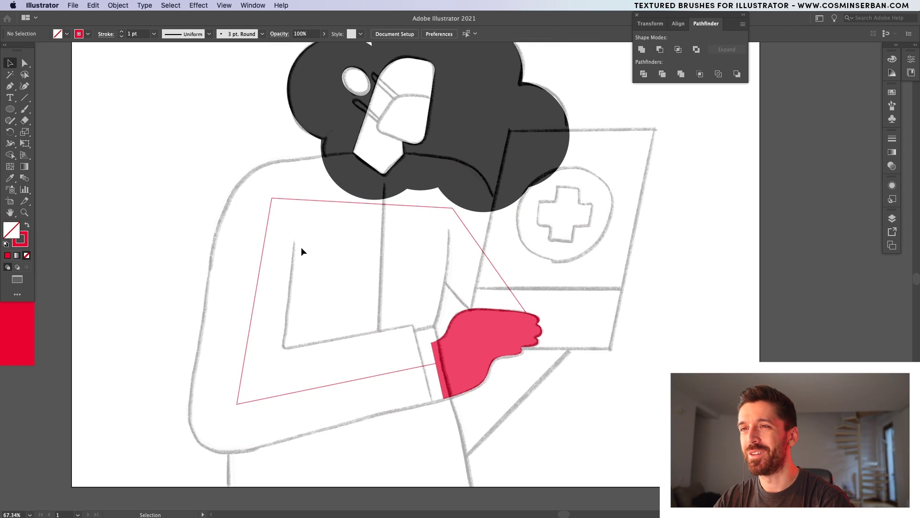
click(268, 223)
click(130, 34)
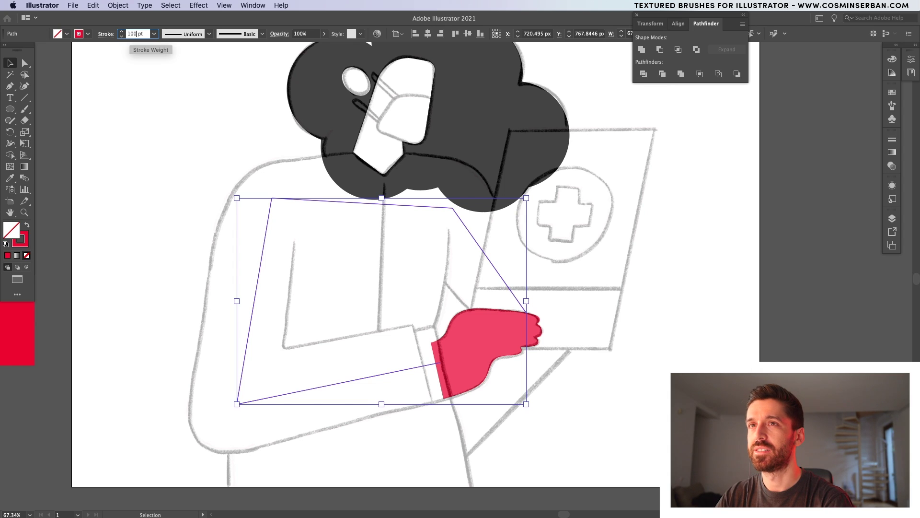
text(100)
key(Return)
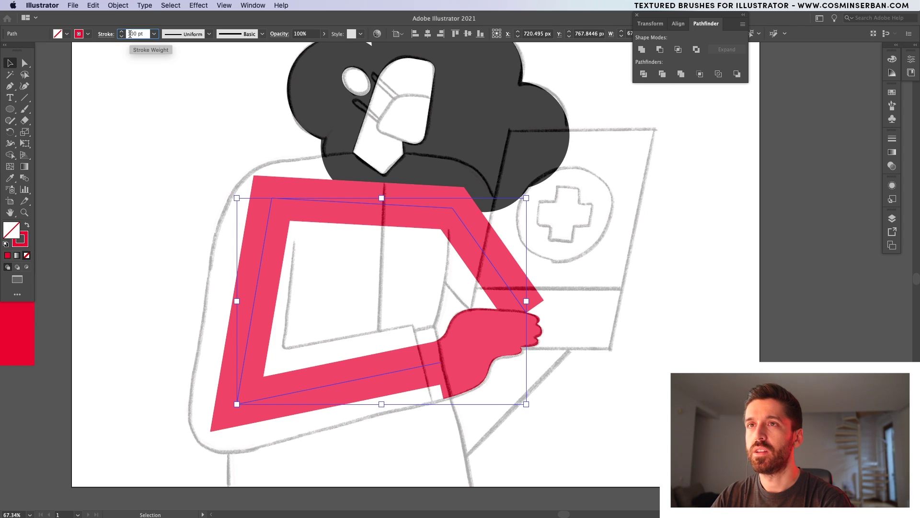
text(200)
key(Return)
Adjust the shoulder and elbow anchor points of the thick red path to fit the sketch, and round those outer corners.
key(a)
drag(271, 200, 261, 197)
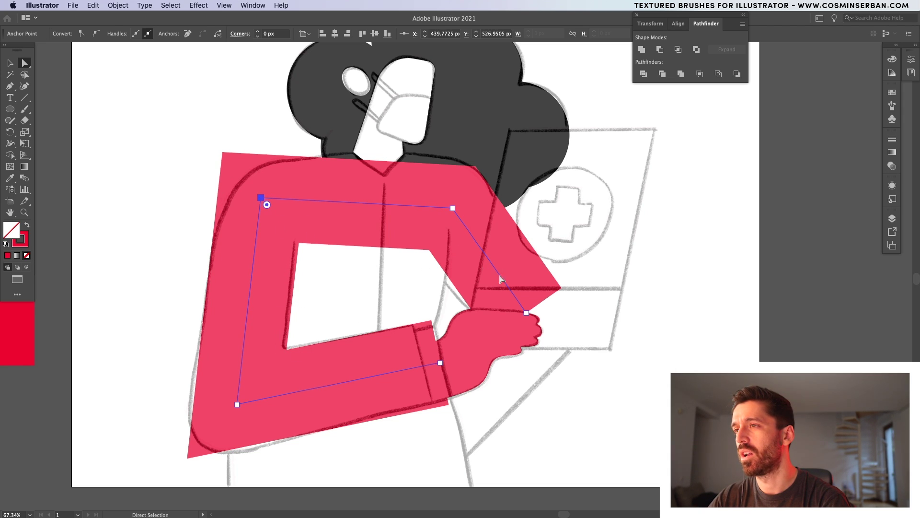
click(452, 208)
drag(452, 208, 459, 197)
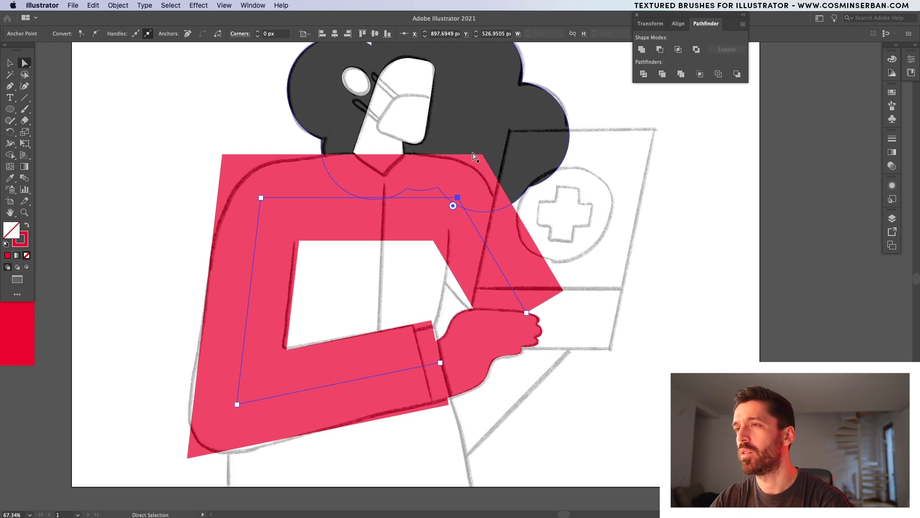
mouse_move(236, 405)
mouse_down()
mouse_move(231, 410)
mouse_move(246, 393)
mouse_move(241, 399)
mouse_up()
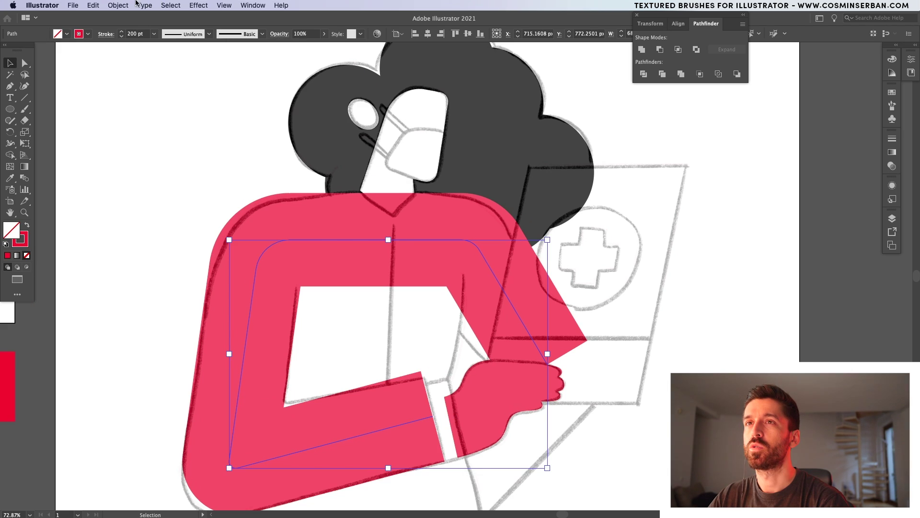
Expand the thick arm path's fill and stroke into a filled shape.
click(124, 4)
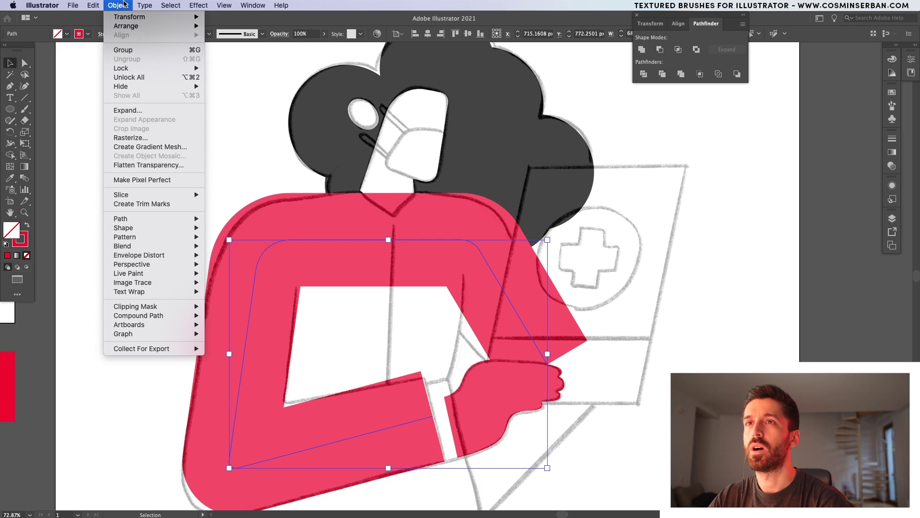
click(139, 110)
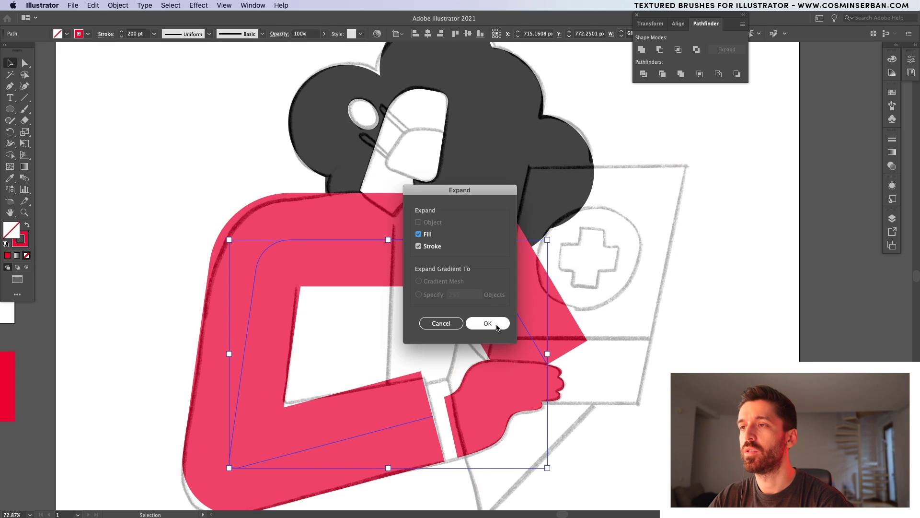
click(488, 324)
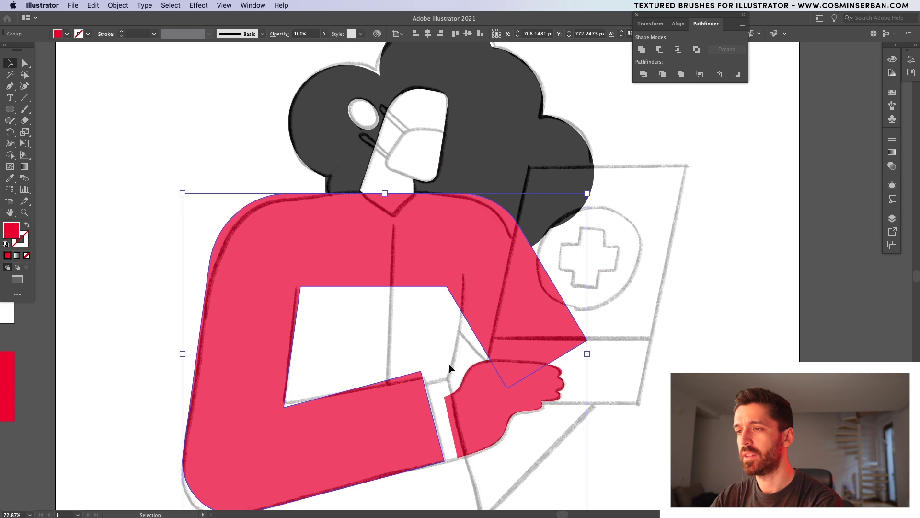
Draw a closed red torso shape with the Pen tool, curving along the chest line and overlapping the gap inside the arms.
key(p)
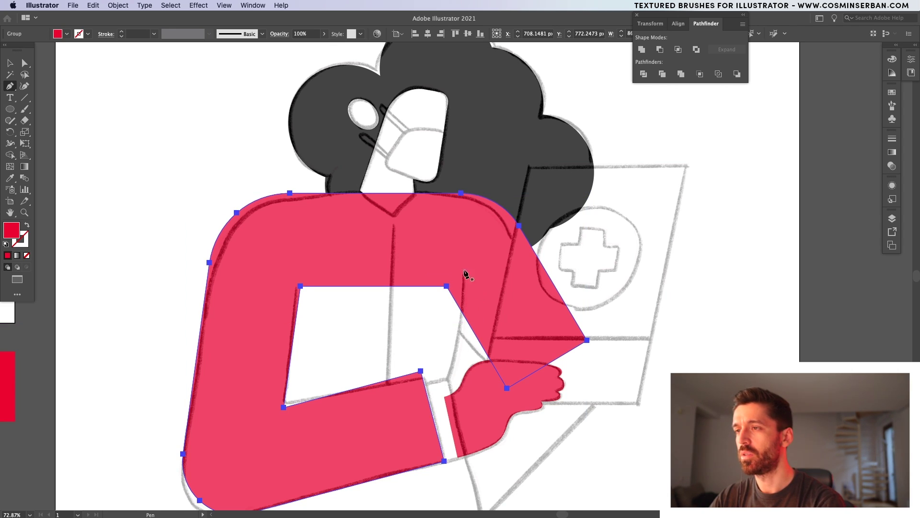
click(463, 273)
drag(448, 378, 430, 436)
click(396, 457)
click(301, 458)
click(232, 400)
click(271, 276)
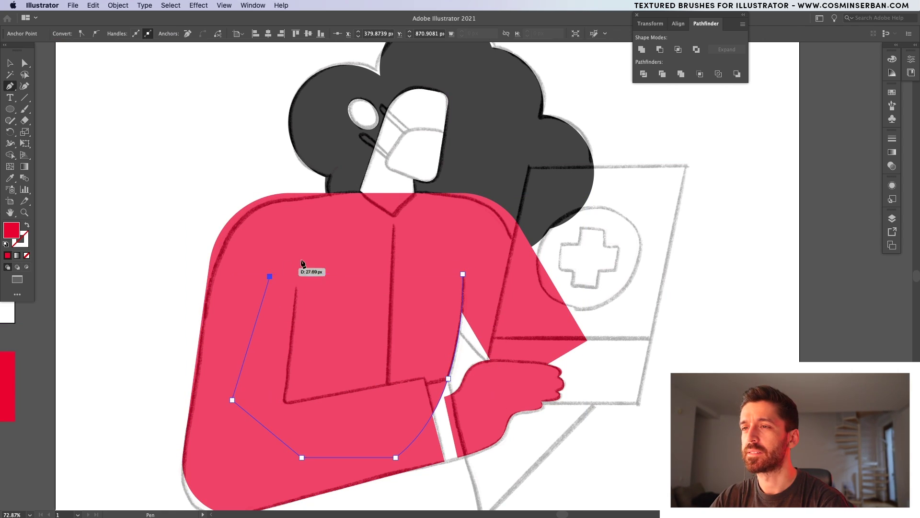
click(327, 260)
click(462, 273)
key(v)
Draw a four-sided cuff over the wrist sketch between sleeve and hand, and color it by sampling the black swatch.
scroll(465, 280, up, 5)
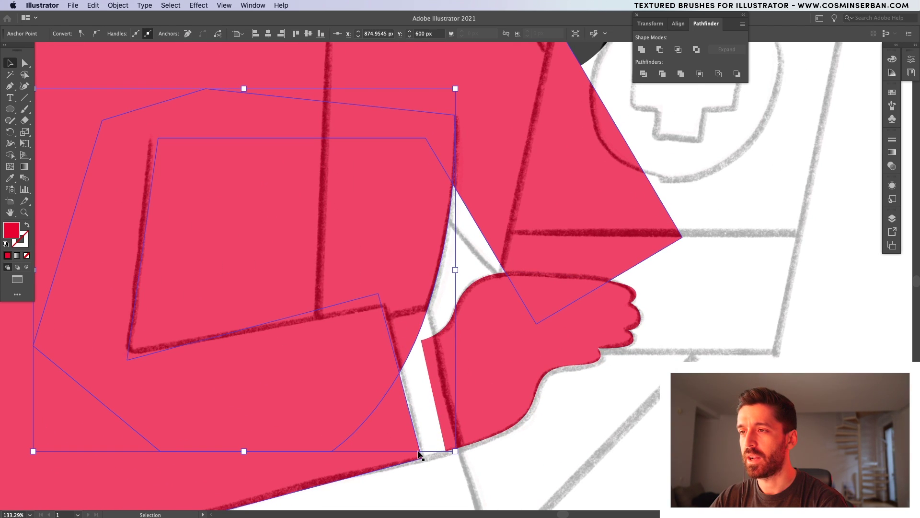
click(9, 88)
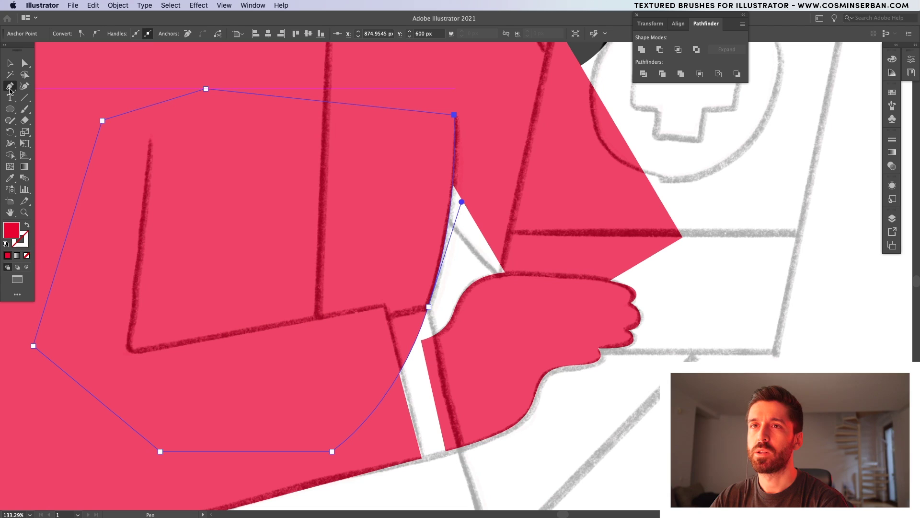
key(super+shift+a)
click(460, 447)
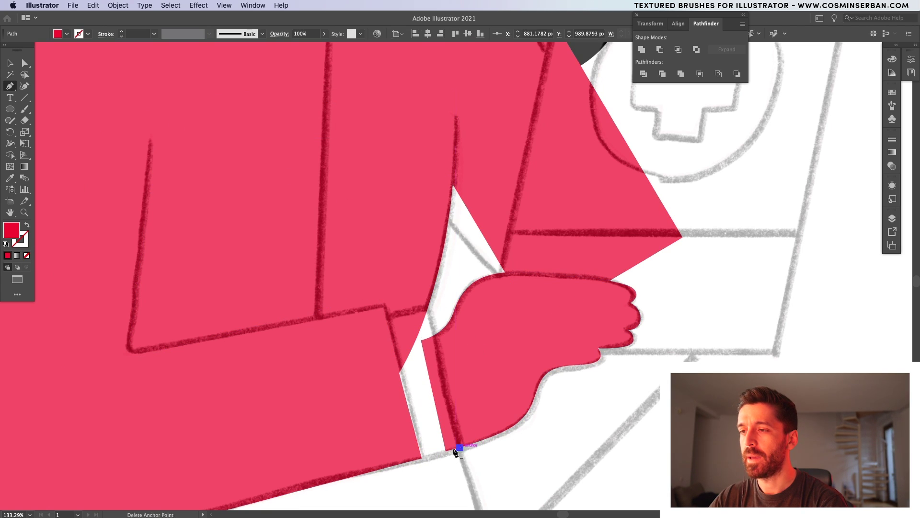
click(415, 460)
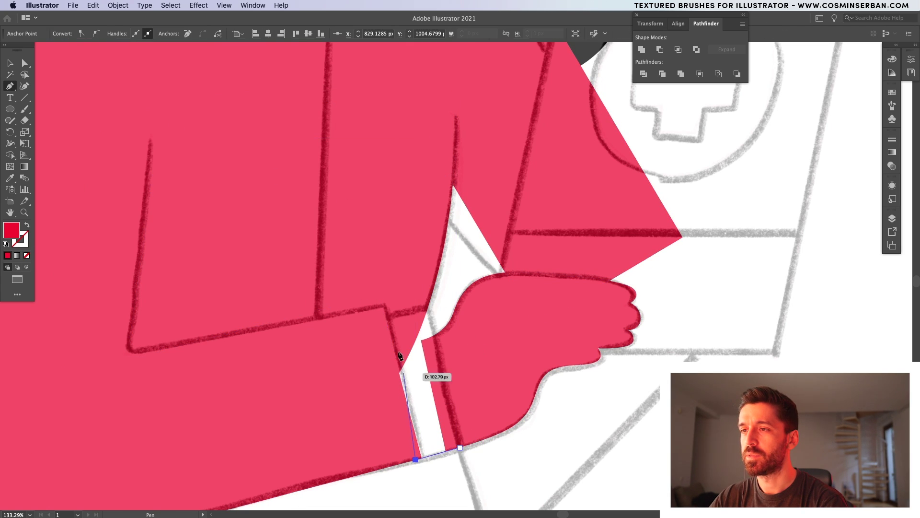
click(380, 319)
click(429, 304)
scroll(462, 448, down, 5)
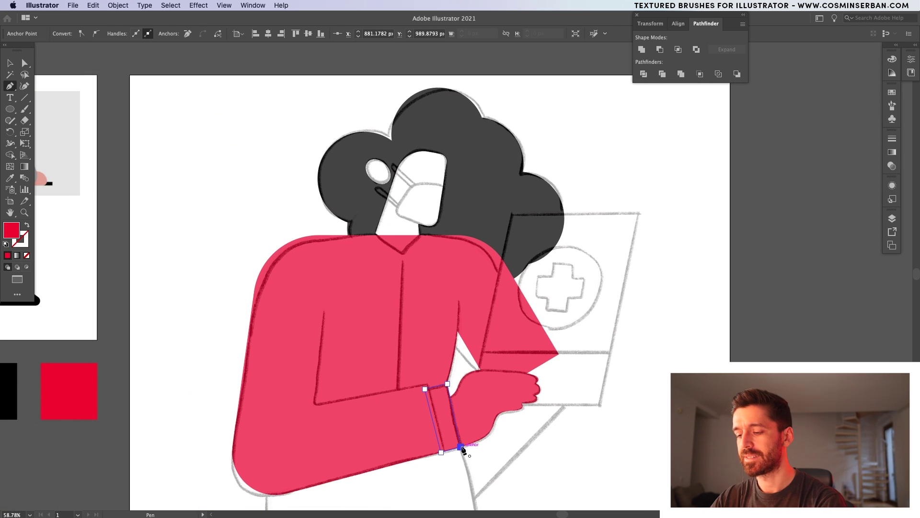
click(461, 447)
key(i)
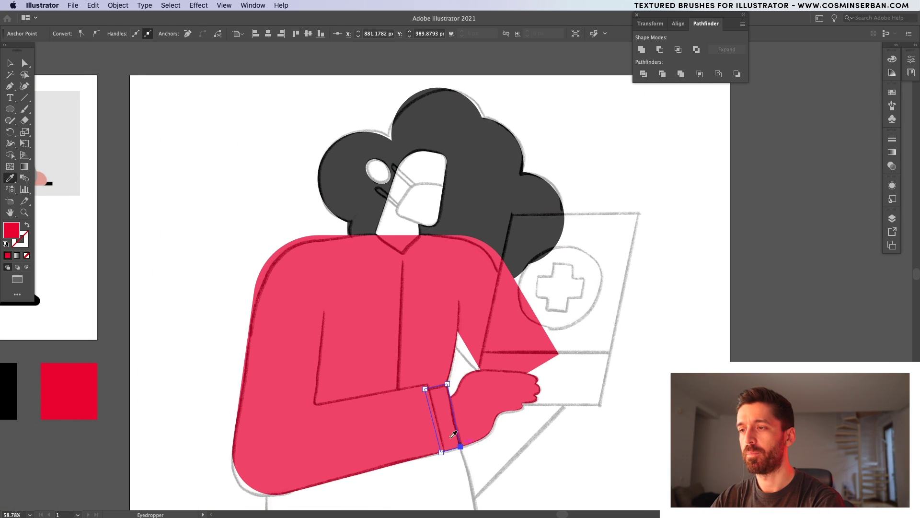
click(14, 390)
Draw a black four-sided shape for the hips down to the artboard's lower edge, send it behind the sleeve, and deselect.
scroll(477, 336, up, 2)
key(p)
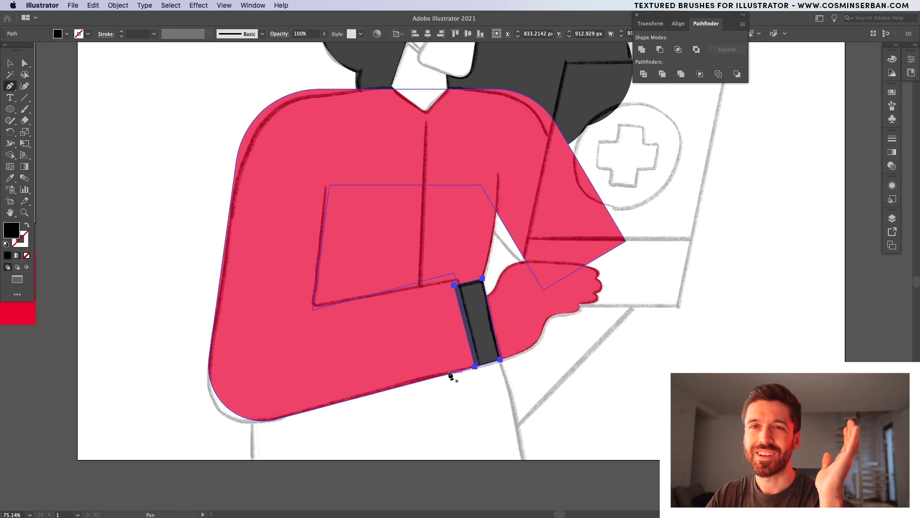
click(254, 396)
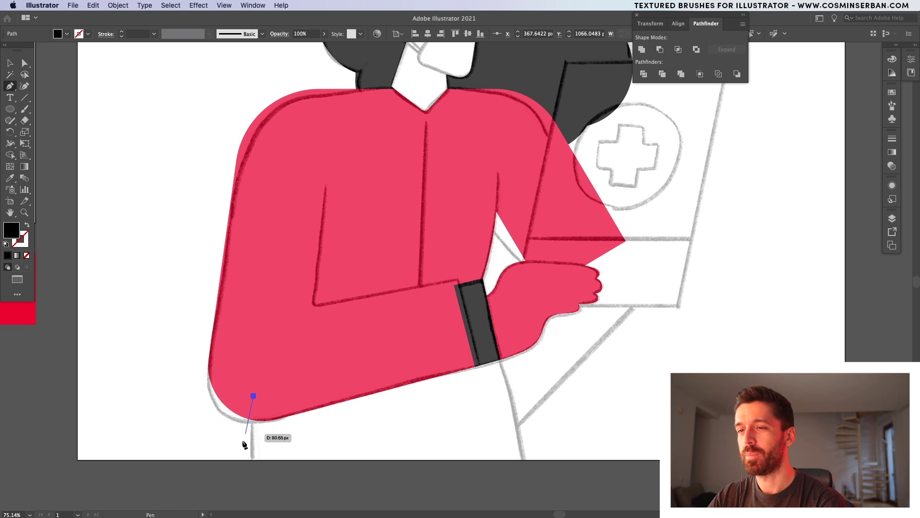
click(241, 461)
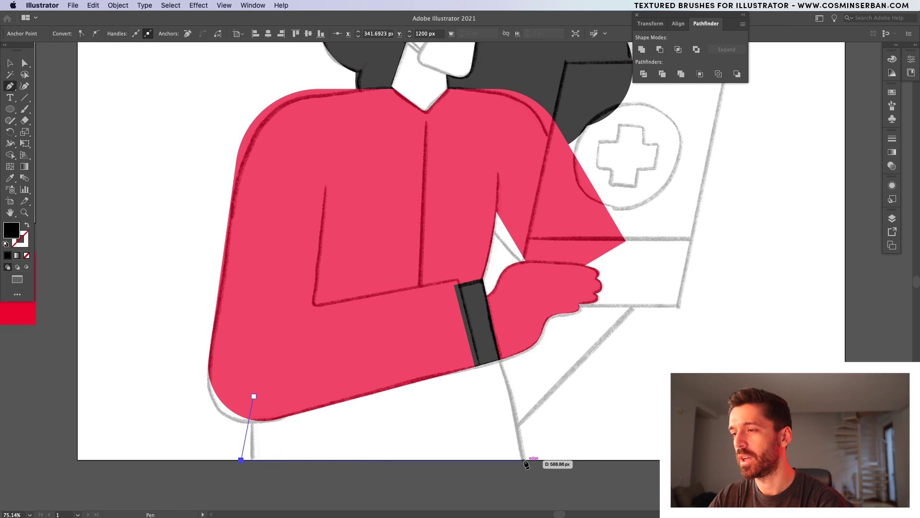
click(525, 461)
click(500, 359)
click(254, 396)
key(a)
key(super+bracketleft)
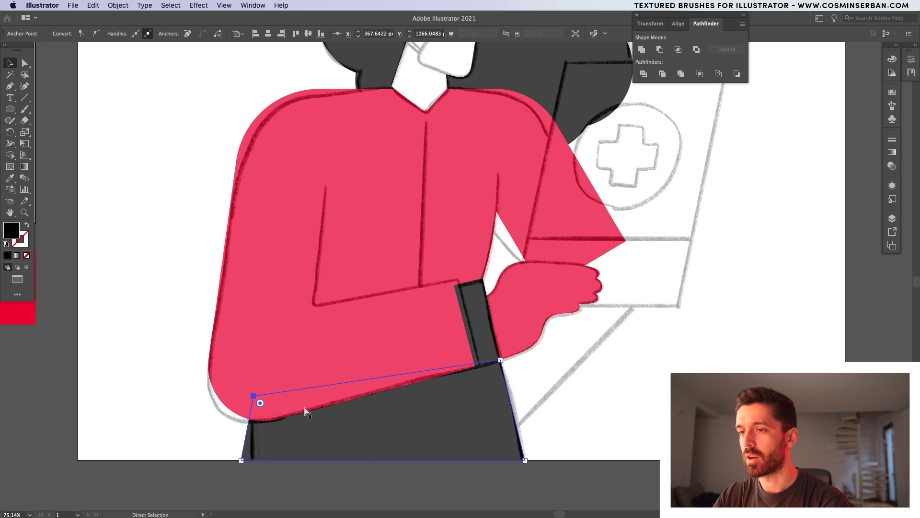
key(v)
click(538, 410)
Draw a four-sided shape in the coat's red below the hand, following the diagonal sketch line, and deselect it.
click(565, 249)
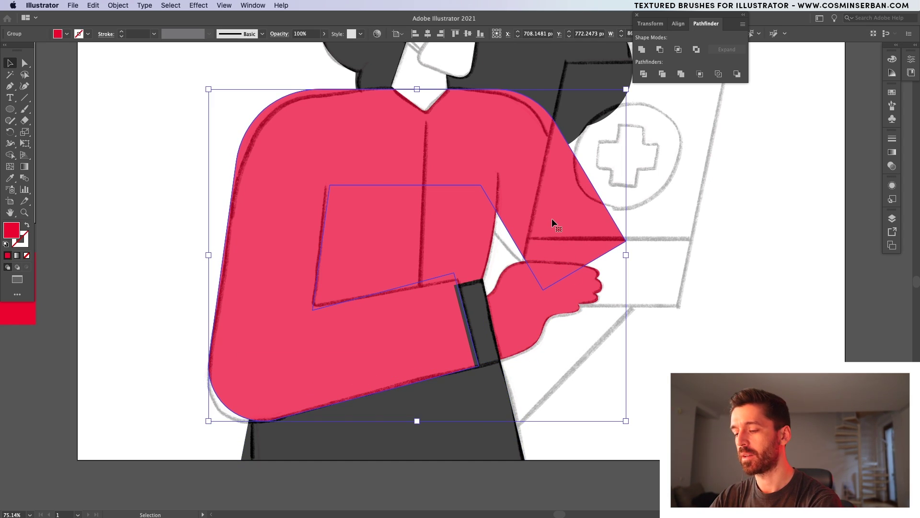
key(p)
key(super+h)
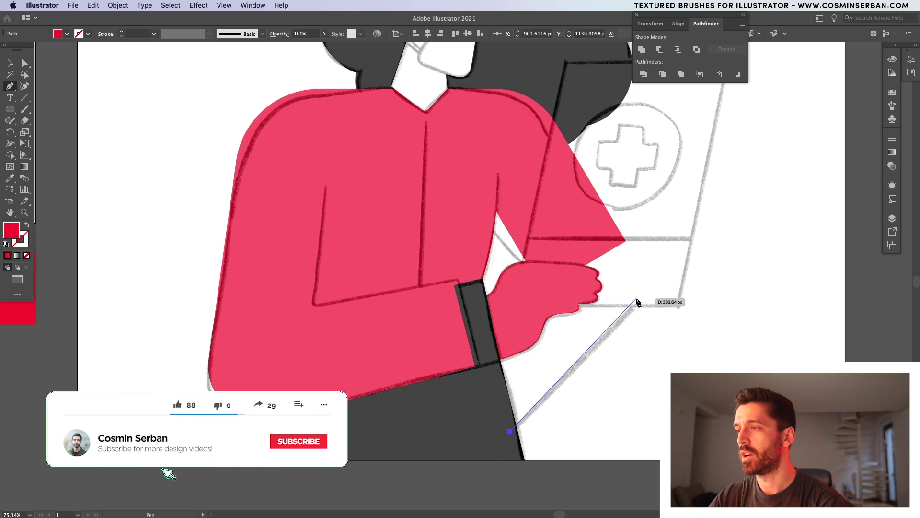
click(637, 300)
click(538, 278)
click(484, 367)
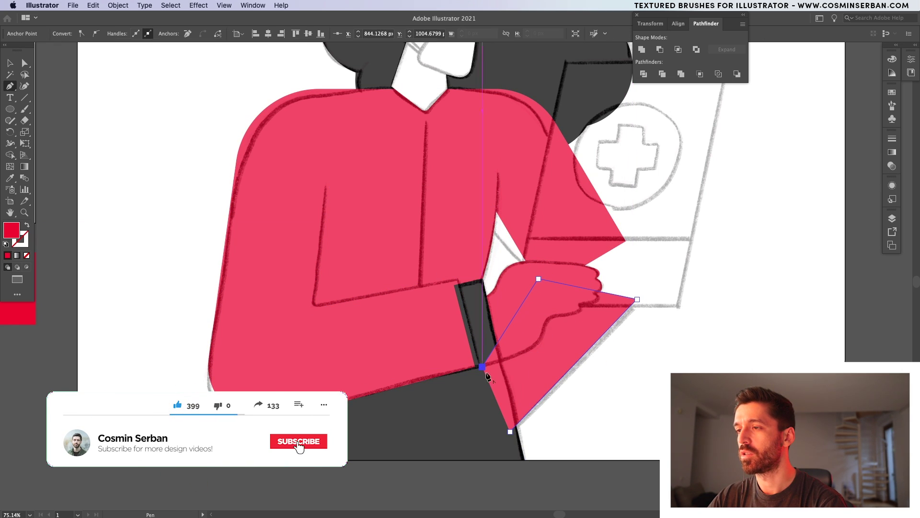
click(510, 431)
key(v)
click(595, 458)
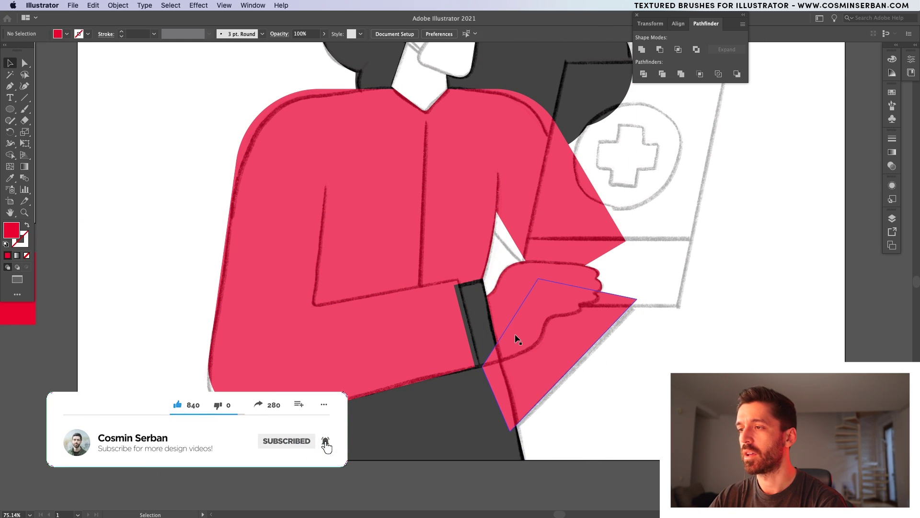
Send the red shape below the hand backward two levels, behind the black cuff and hip shapes.
click(515, 334)
key(a)
key(super+bracketleft)
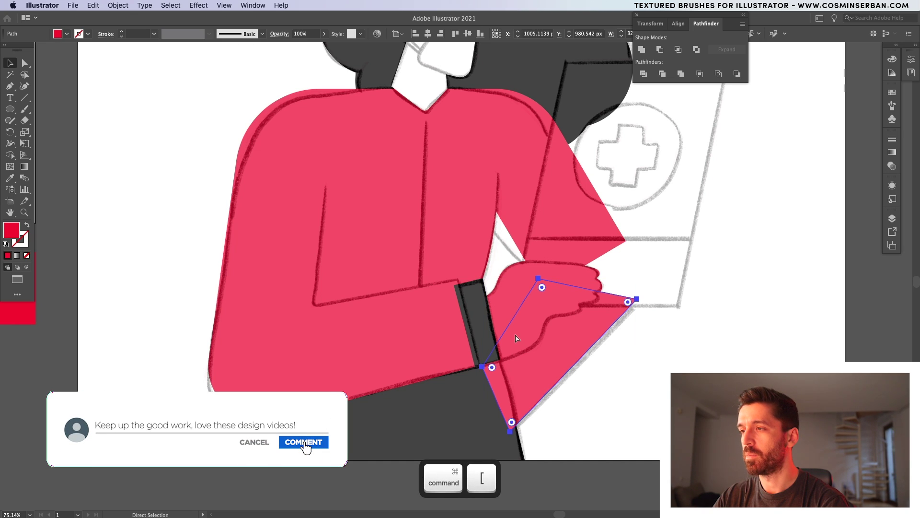
key(super+bracketleft)
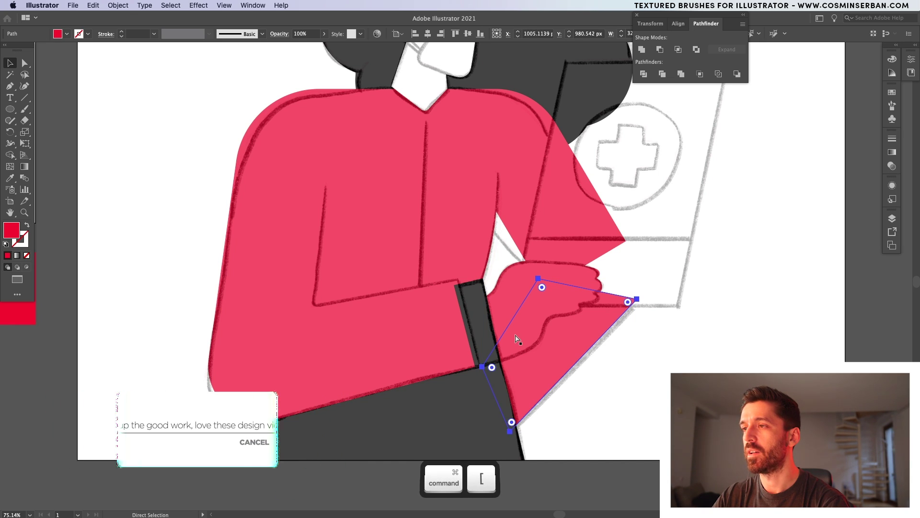
Select the hand shape and recolor it white.
key(v)
click(504, 281)
scroll(505, 281, up, 2)
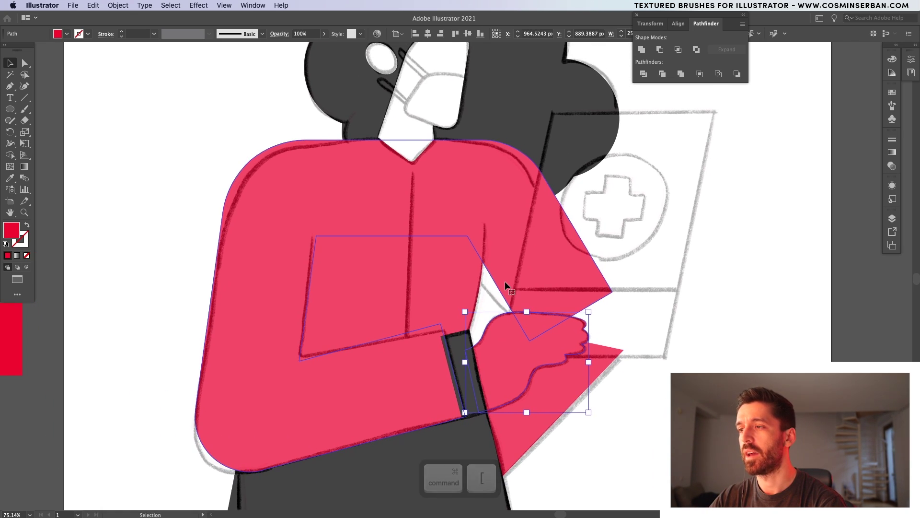
key(super+z)
scroll(507, 310, up, 2)
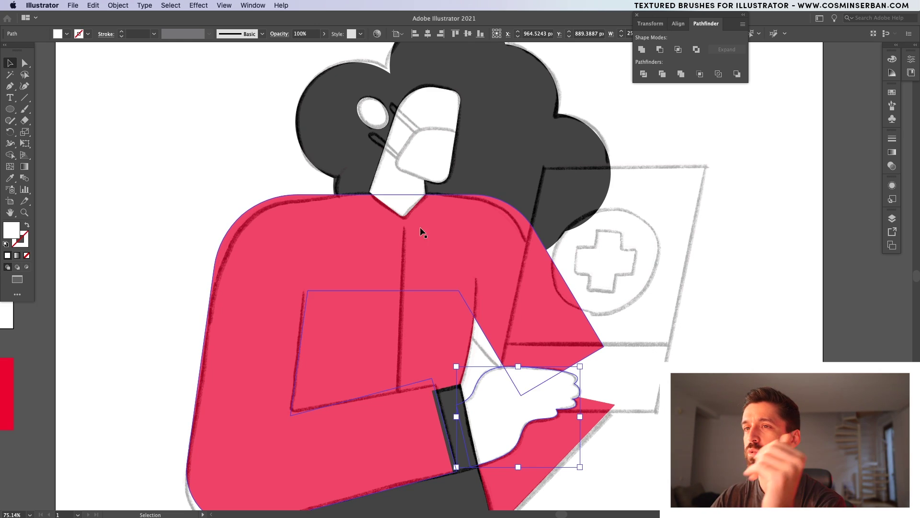
Draw a white rectangle about 393 by 532 px beside the clipboard sketch, across the artboard's edge.
scroll(163, 192, right, 5)
key(m)
drag(561, 153, 749, 409)
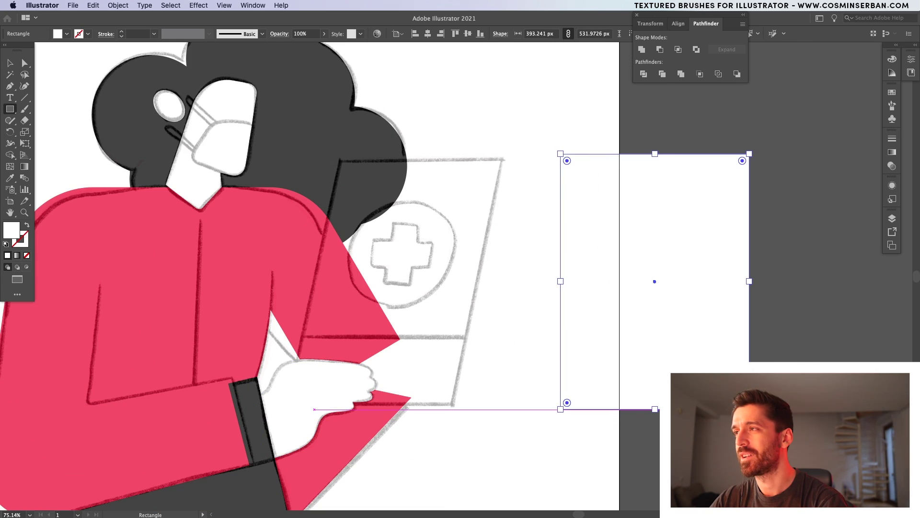
Duplicate the rectangle in place, shrink the copy to a lower strip about 150 px high, and color it black from the swatch.
key(super+c)
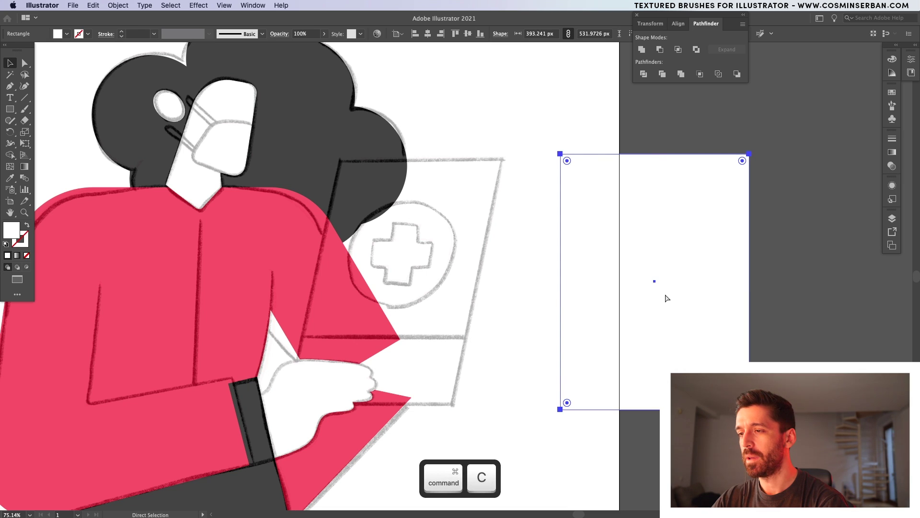
key(super+f)
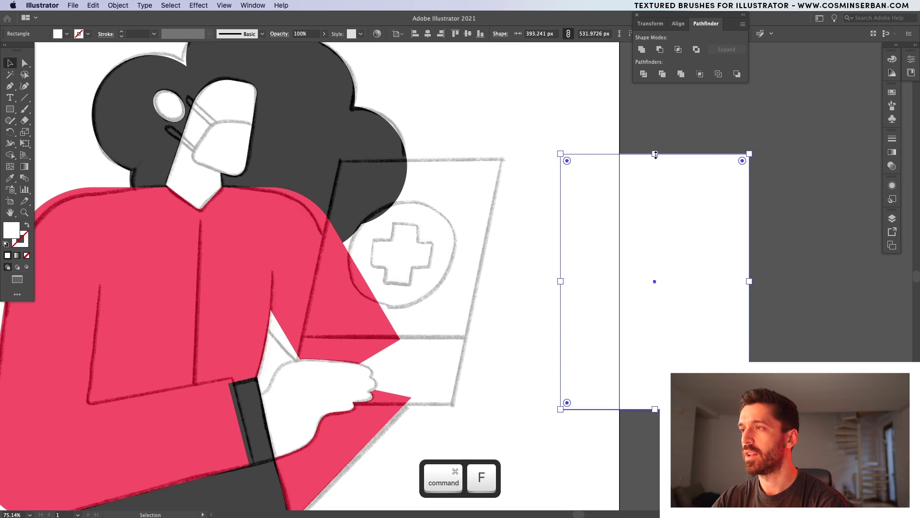
drag(655, 154, 652, 336)
scroll(650, 337, down, 5)
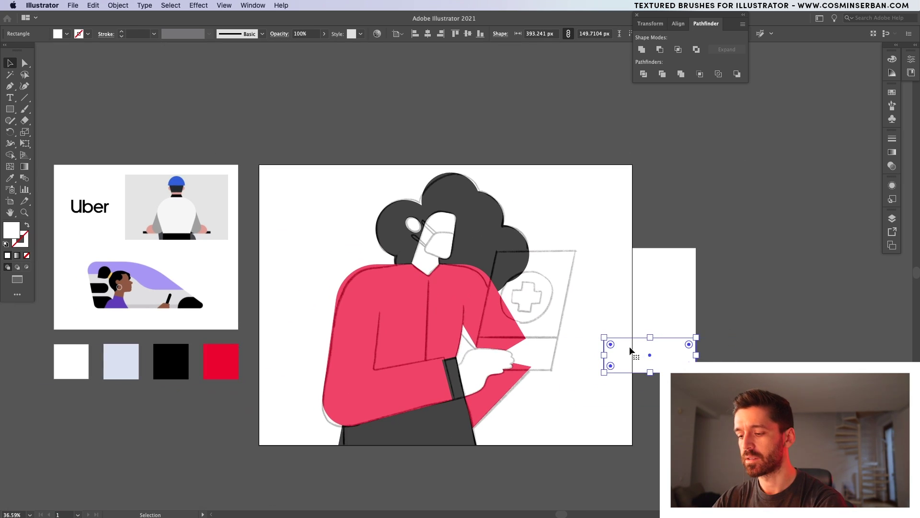
click(177, 351)
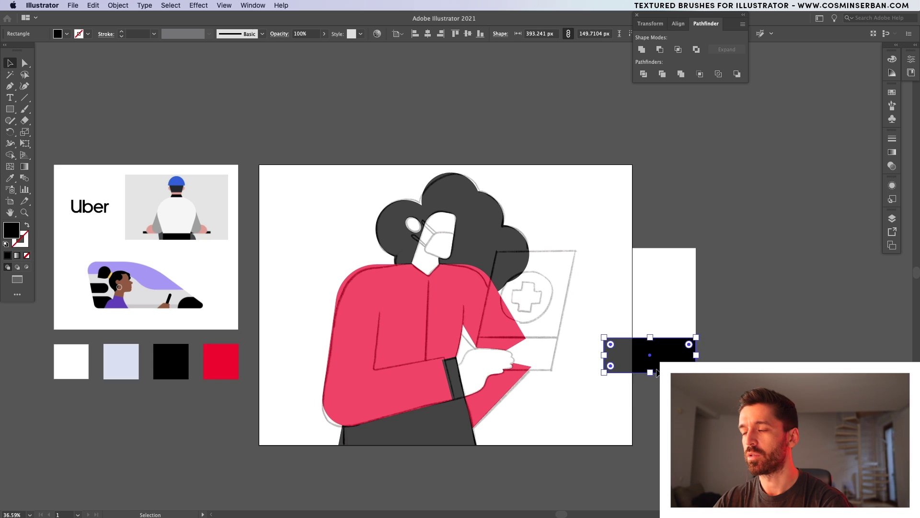
Draw a black circle about 189 px wide on the white rectangle, above the black strip.
scroll(698, 297, up, 5)
drag(9, 109, 48, 132)
drag(568, 290, 628, 350)
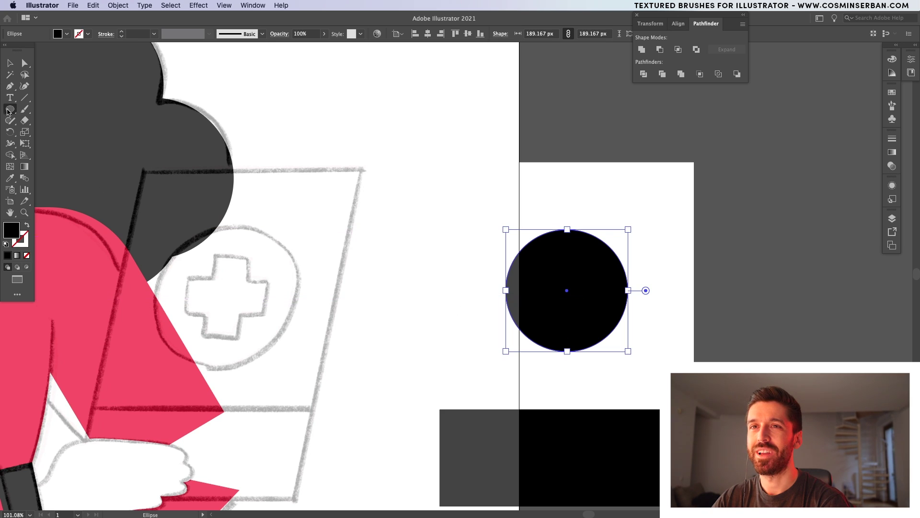
Build a white cross centered on the black circle from a rectangle about 48 by 109 px merged with a copy rotated 90°.
scroll(620, 294, up, 5)
drag(510, 285, 542, 358)
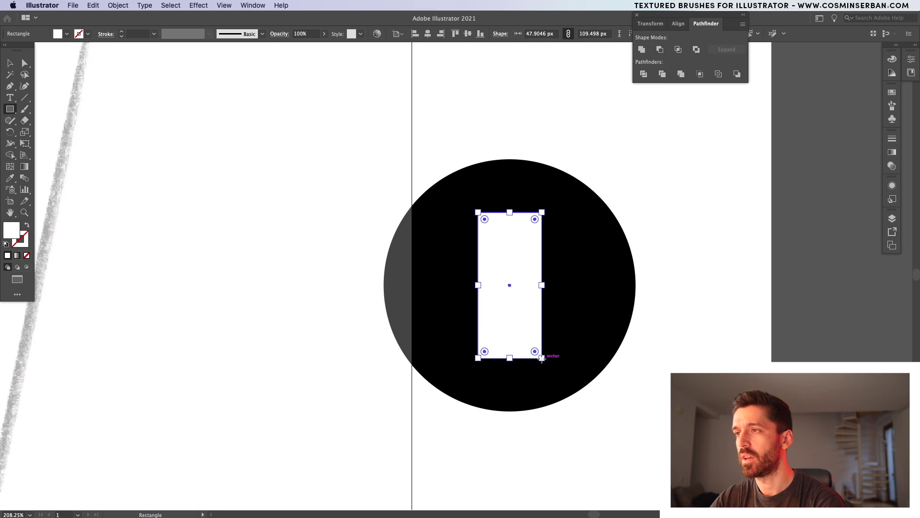
key(super+c)
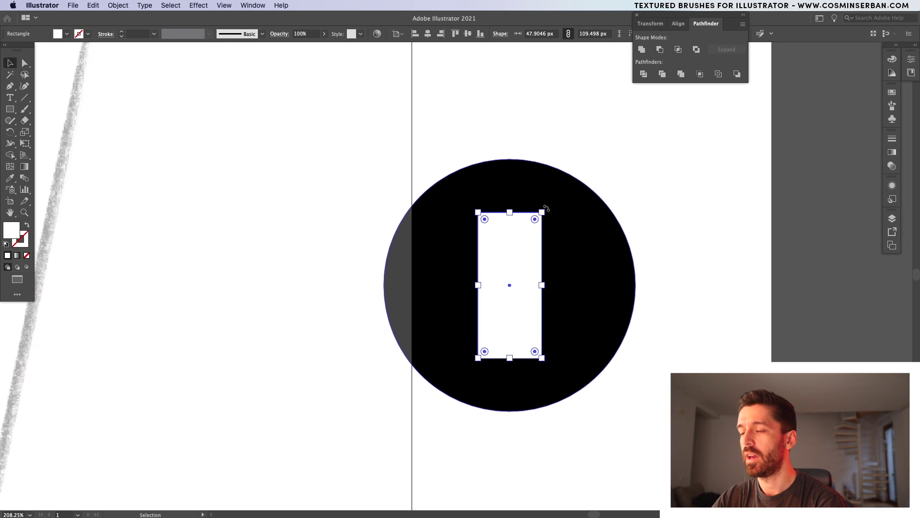
drag(546, 208, 573, 319)
shift+click(517, 342)
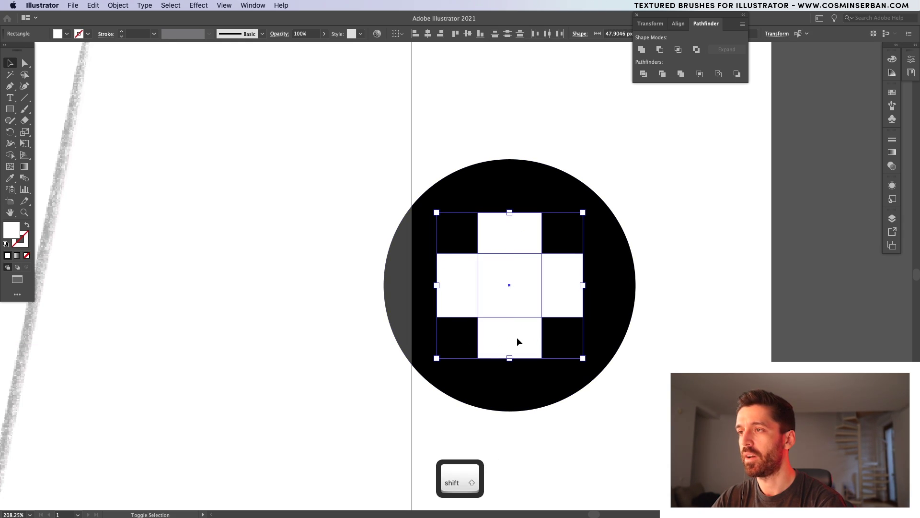
click(682, 76)
Slightly round the eight outer corners of the white cross.
key(a)
click(478, 212)
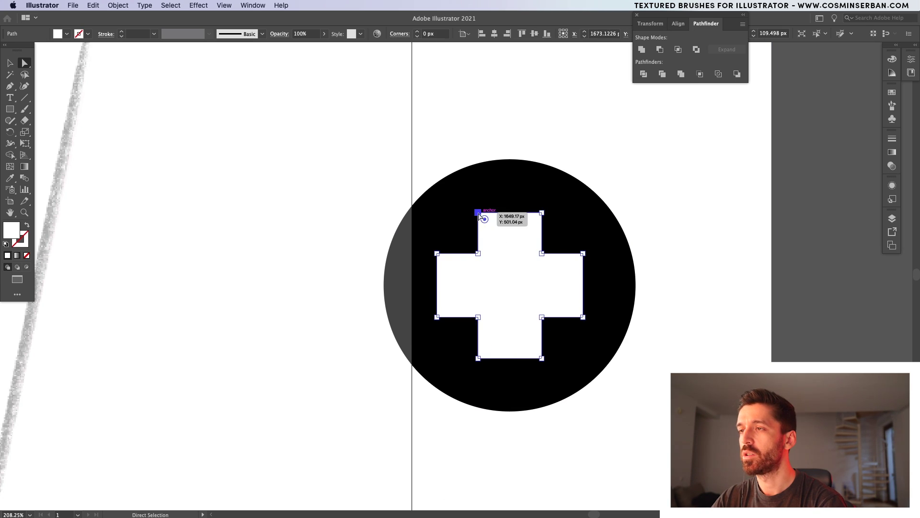
shift+click(542, 212)
shift+click(583, 253)
shift+click(583, 317)
shift+click(542, 358)
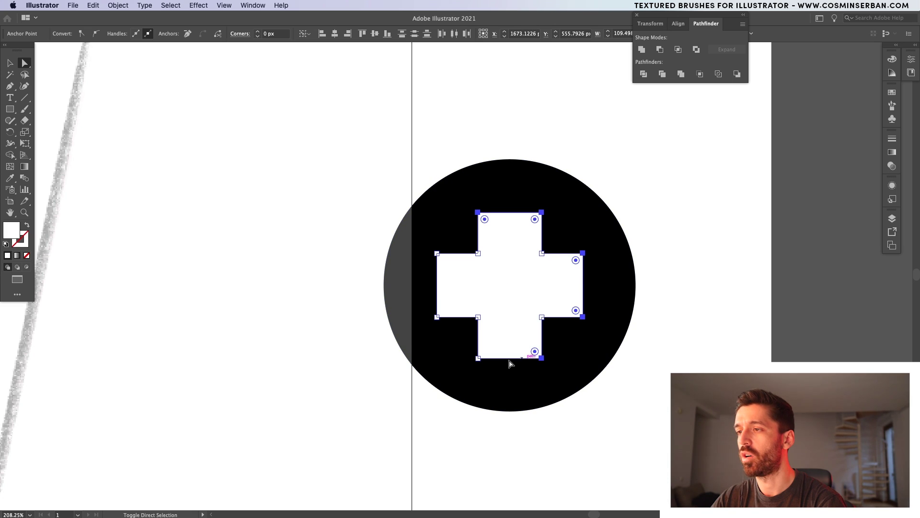
shift+click(478, 358)
shift+click(437, 317)
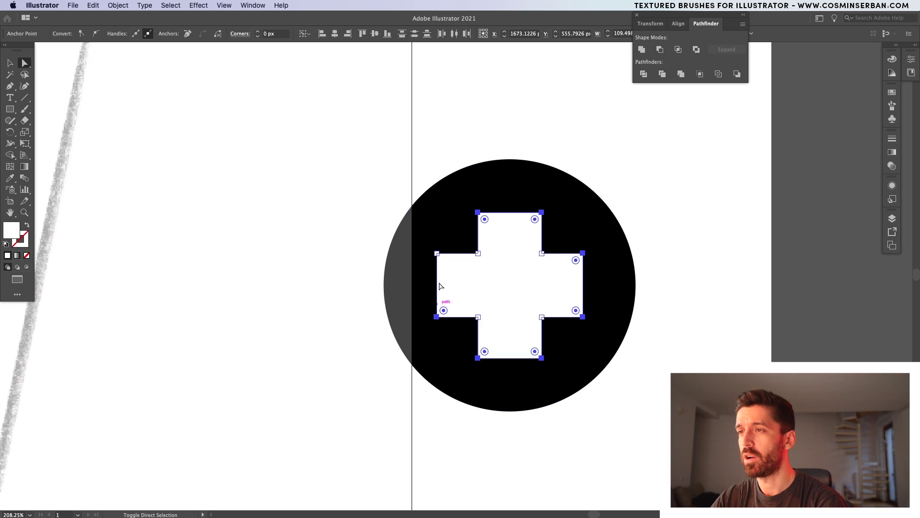
shift+click(437, 254)
drag(443, 260, 445, 262)
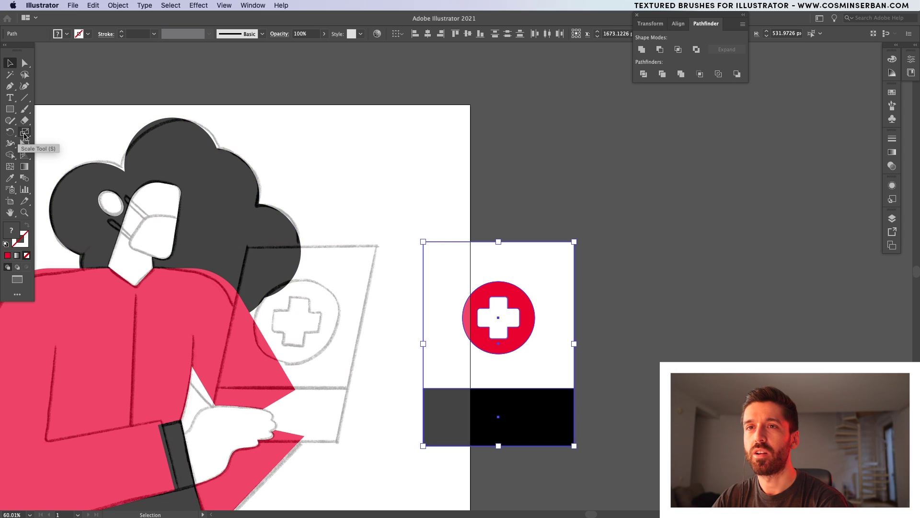
Shear the whole clipboard artwork horizontally to match the sketch's slant, and move it onto the sketched clipboard.
click(24, 135)
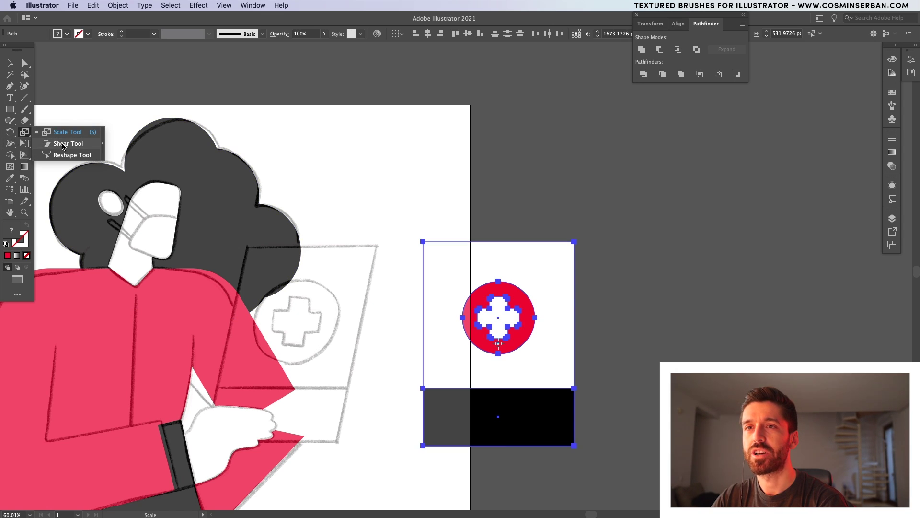
click(62, 143)
drag(500, 242, 519, 242)
key(v)
drag(541, 302, 342, 293)
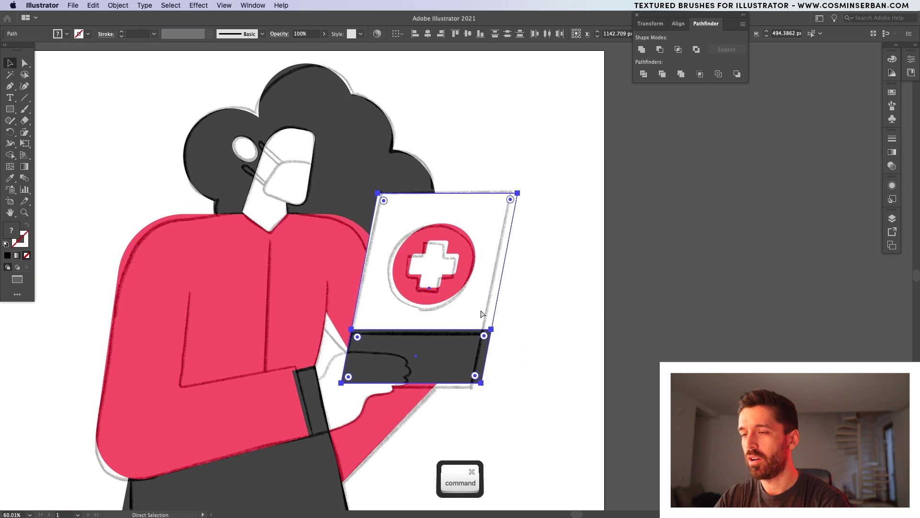
Send the clipboard artwork backward in the stacking order so it sits behind the white hand.
key(super+bracketleft)
key(super+bracketleft)
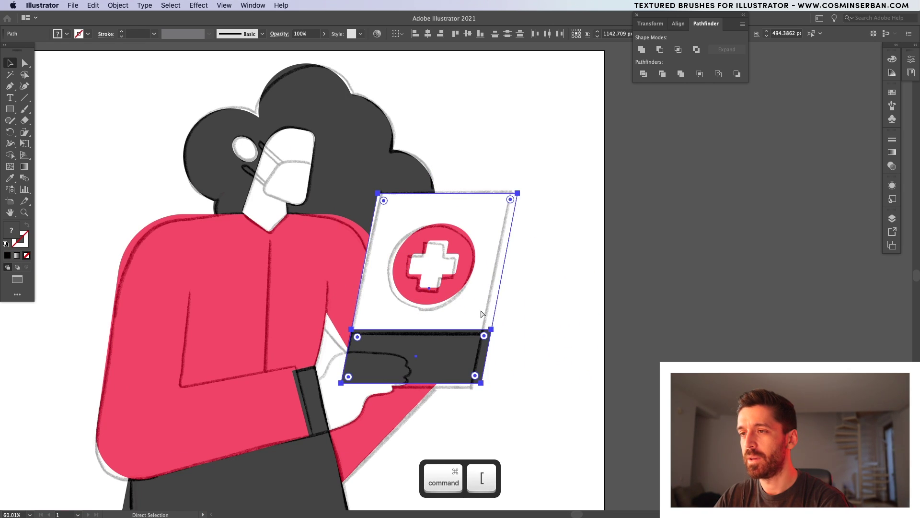
key(v)
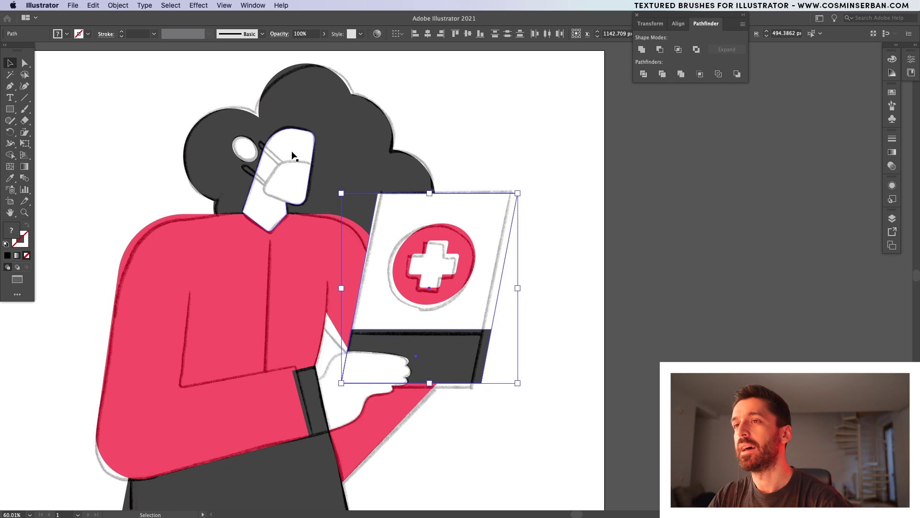
Trace the sketched face mask over the lower face as a closed straight-edged shape with the Pen tool.
scroll(293, 155, up, 10)
key(p)
click(421, 232)
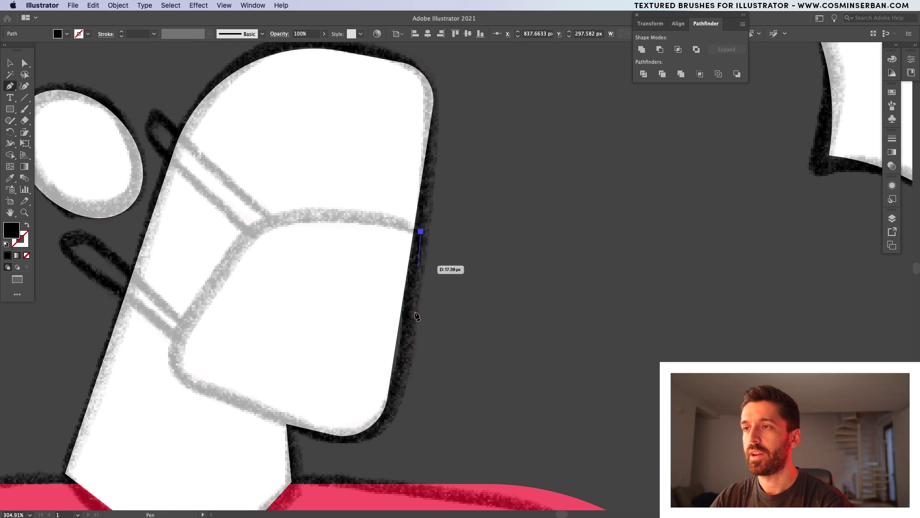
click(383, 454)
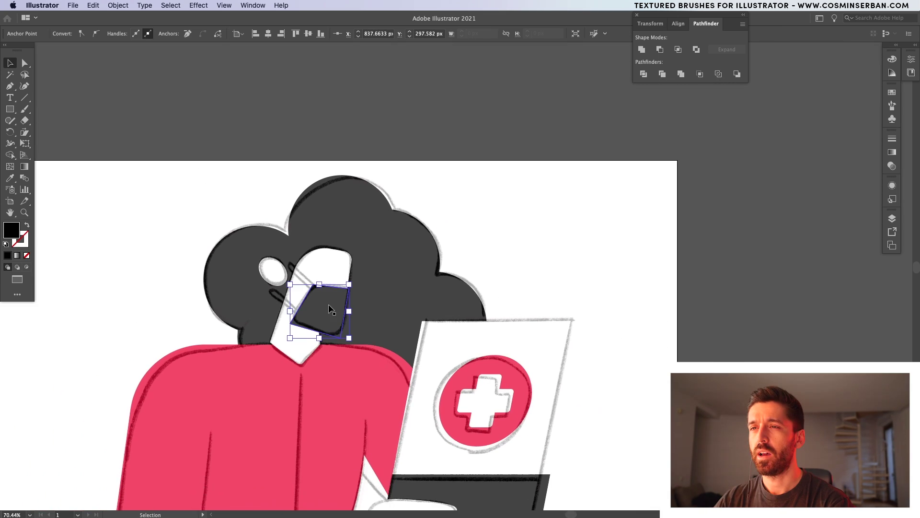
Recolor the mask shape by sampling the red palette swatch.
scroll(330, 311, left, 2)
scroll(330, 309, left, 10)
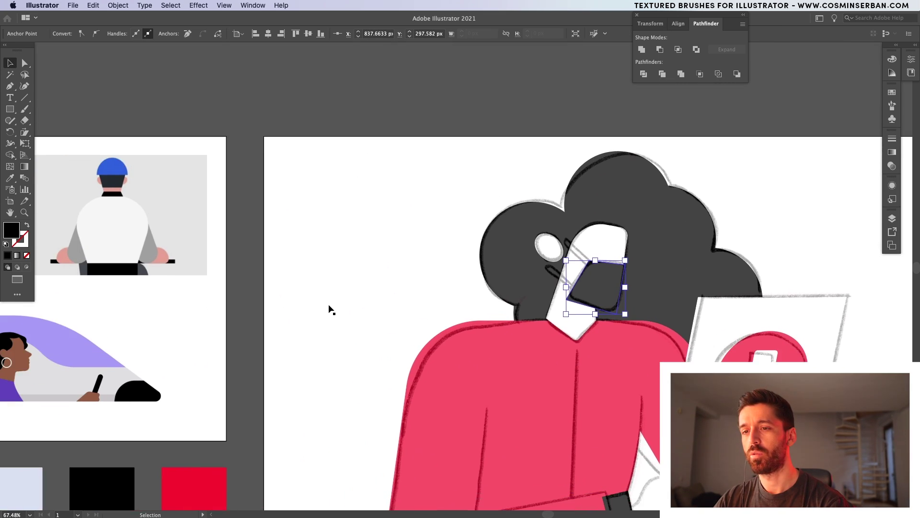
key(i)
click(214, 478)
key(v)
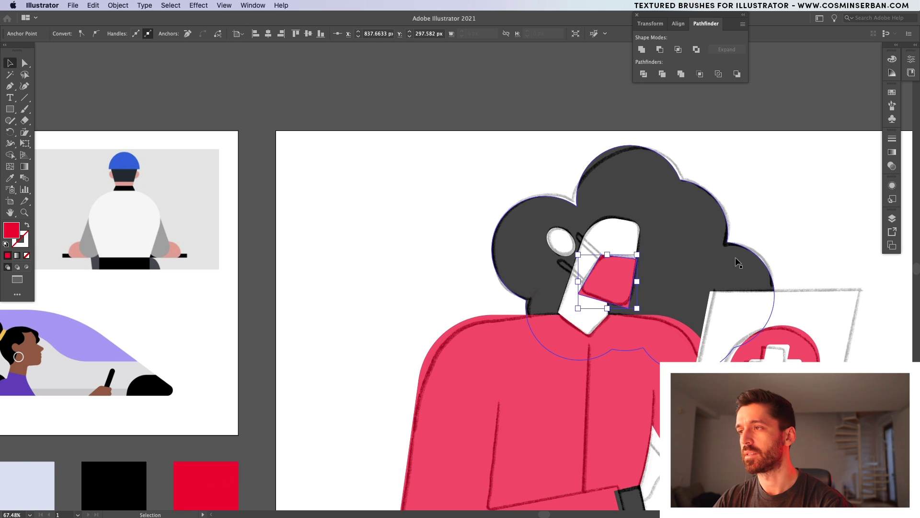
Round the corners of the red mask shape to follow the sketch.
scroll(643, 263, up, 5)
key(a)
drag(568, 384, 517, 308)
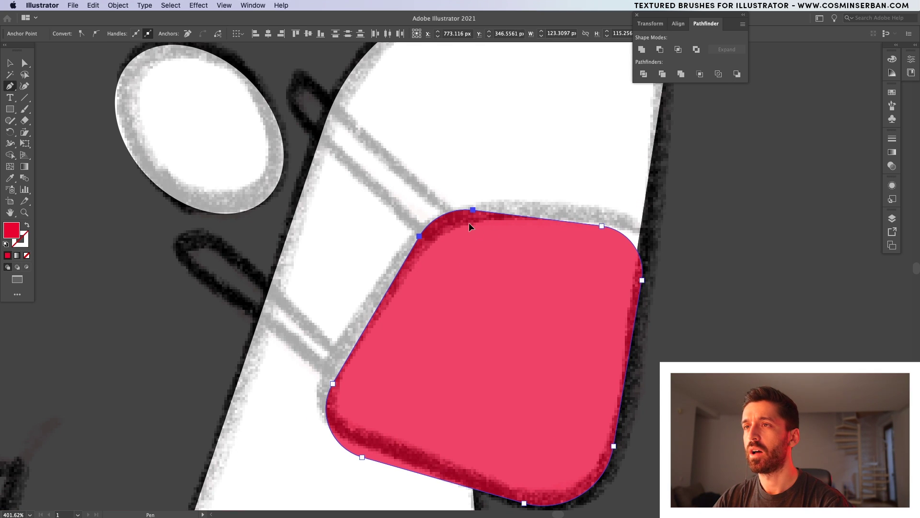
Draw the mask's upper strap as a red shape reaching into the hair, and compare the artwork with the sketch layer hidden.
click(469, 223)
click(303, 61)
click(302, 108)
click(443, 241)
click(469, 224)
key(v)
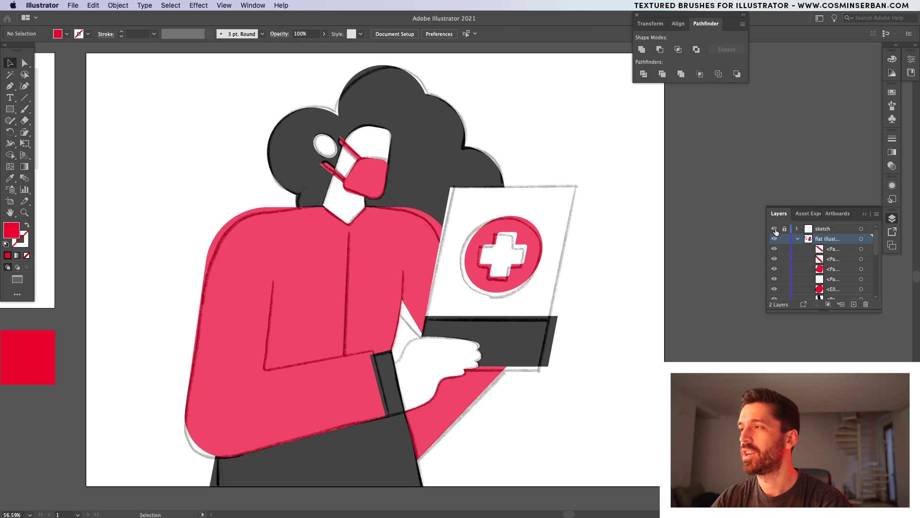
click(775, 229)
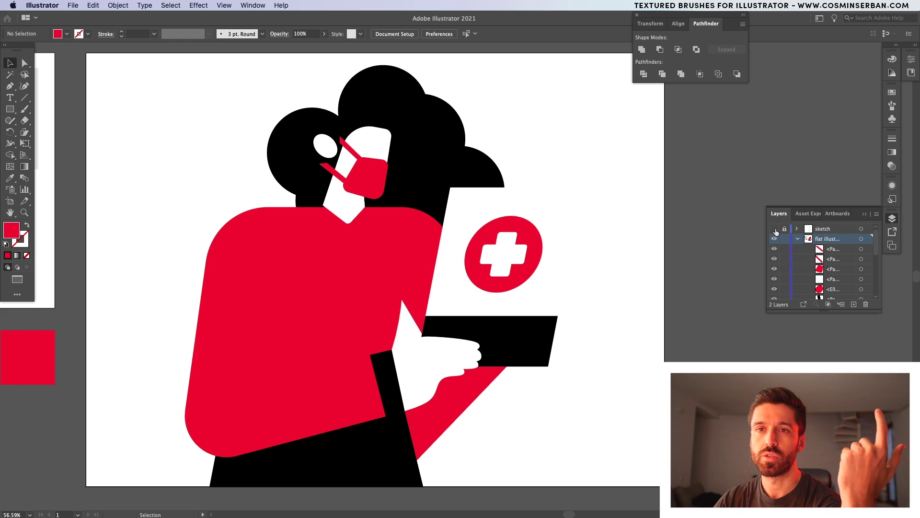
click(774, 229)
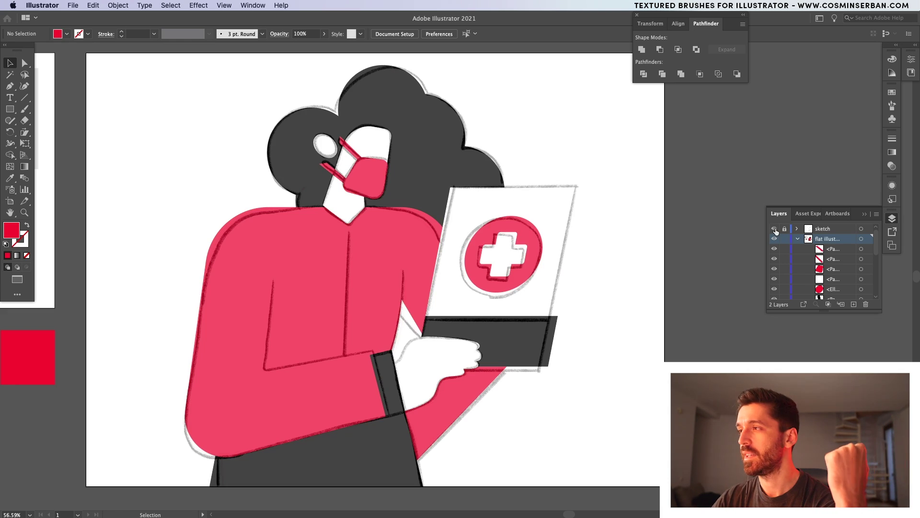
Draw the jacket's center line below the collar with the Pen tool, with no fill and a white FFFFFF stroke.
key(p)
scroll(336, 231, up, 3)
click(346, 198)
click(342, 388)
key(v)
click(27, 226)
double_click(23, 239)
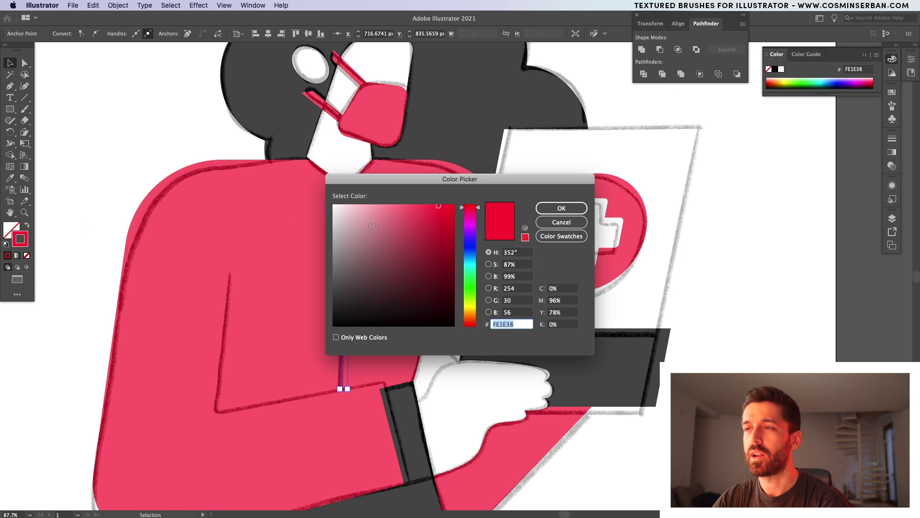
text(ffffff)
click(560, 208)
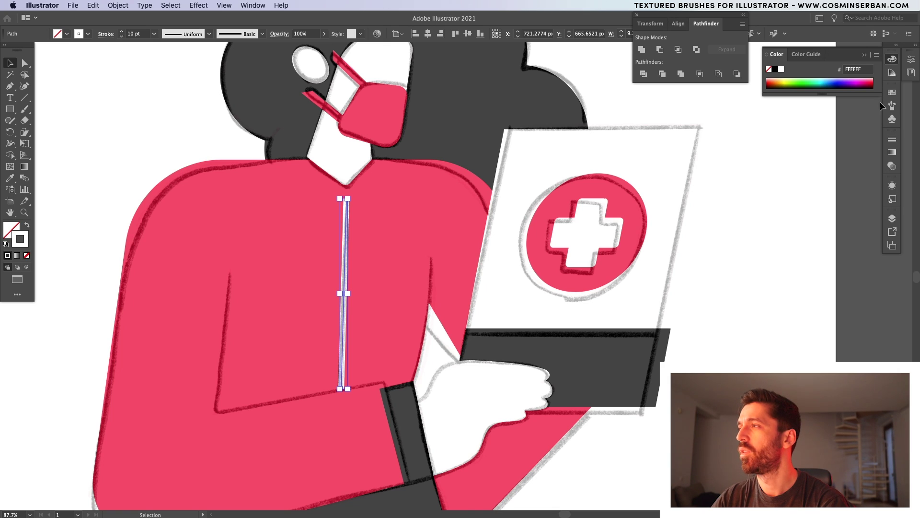
Give the jacket center line's stroke round caps and round corner joins.
click(892, 139)
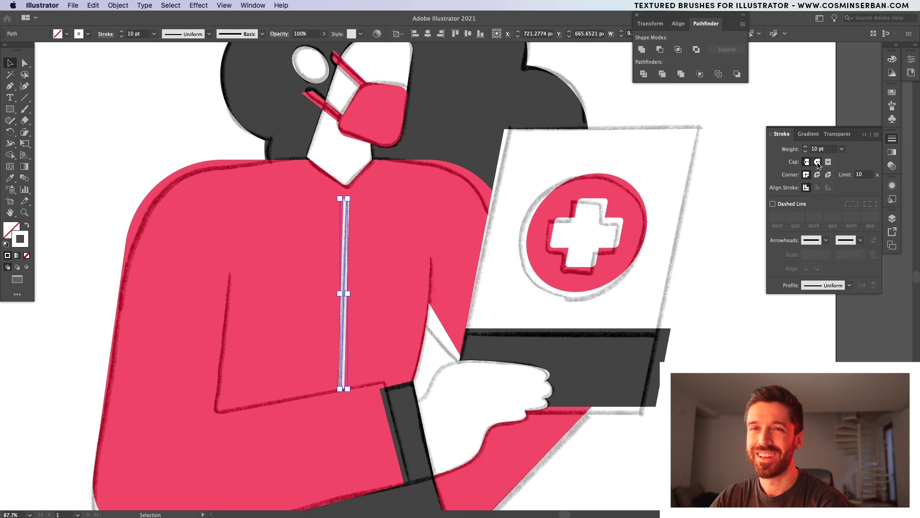
click(818, 163)
click(817, 175)
Trace the near sleeve and cuff edge as a white line, and start the short line above the far arm's gap.
key(p)
click(229, 272)
click(217, 413)
drag(385, 380, 347, 389)
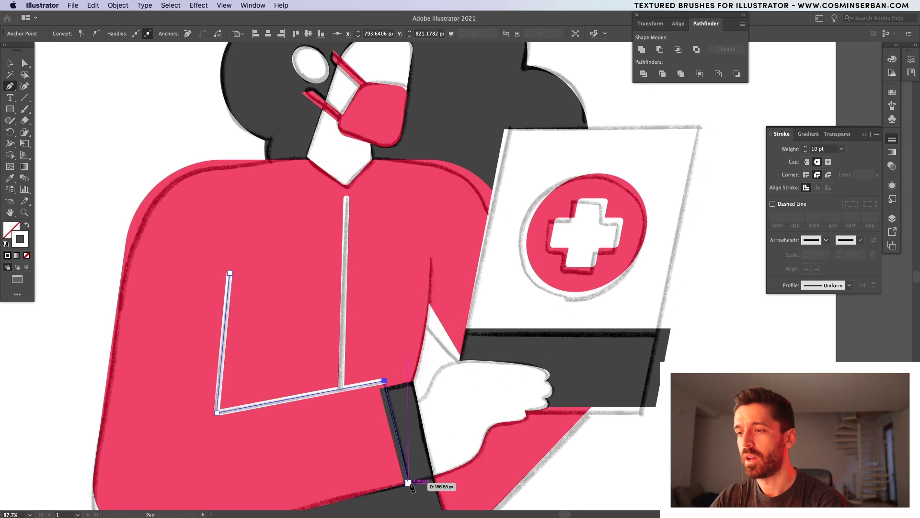
click(408, 482)
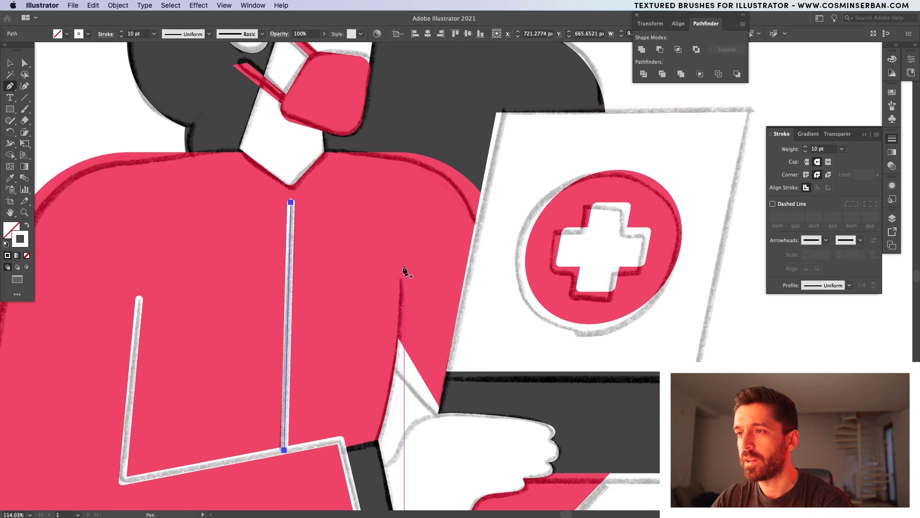
click(404, 267)
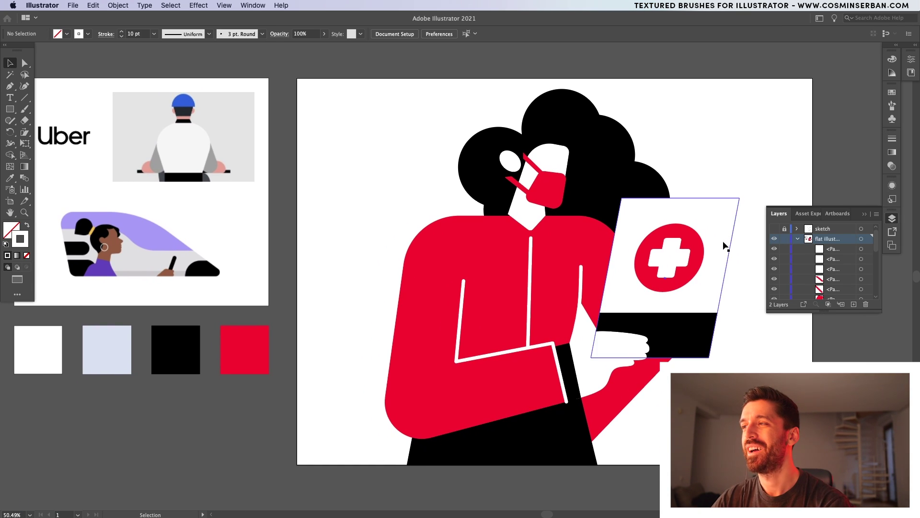
key(ctrl+z)
key(ctrl+shift+z)
key(ctrl+z)
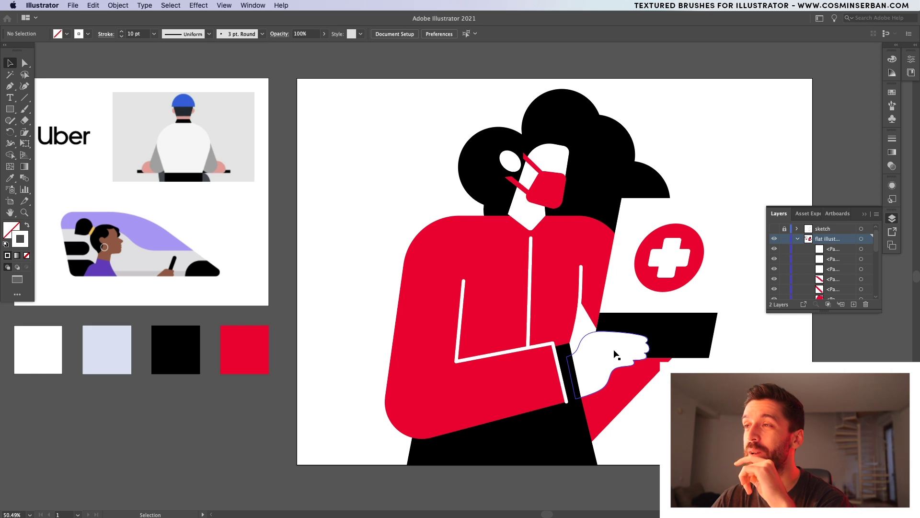
key(ctrl+shift+z)
key(ctrl+z)
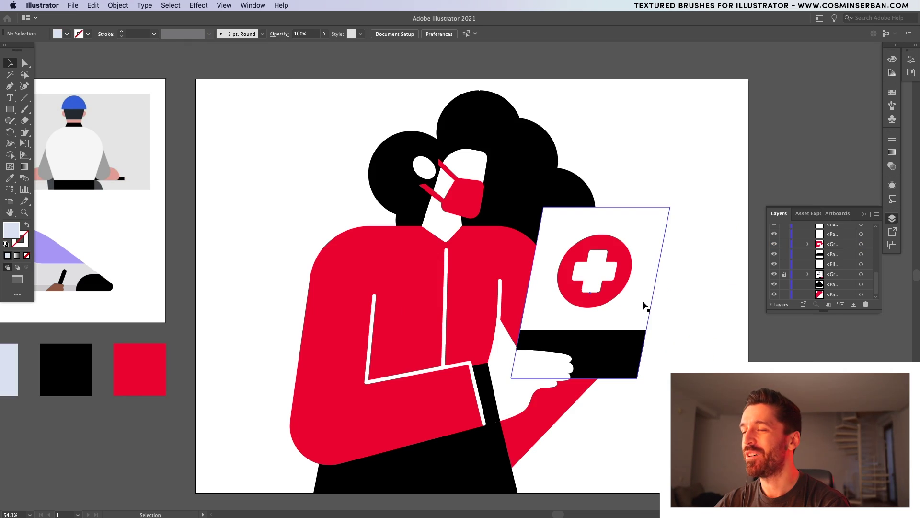
key(ctrl+z)
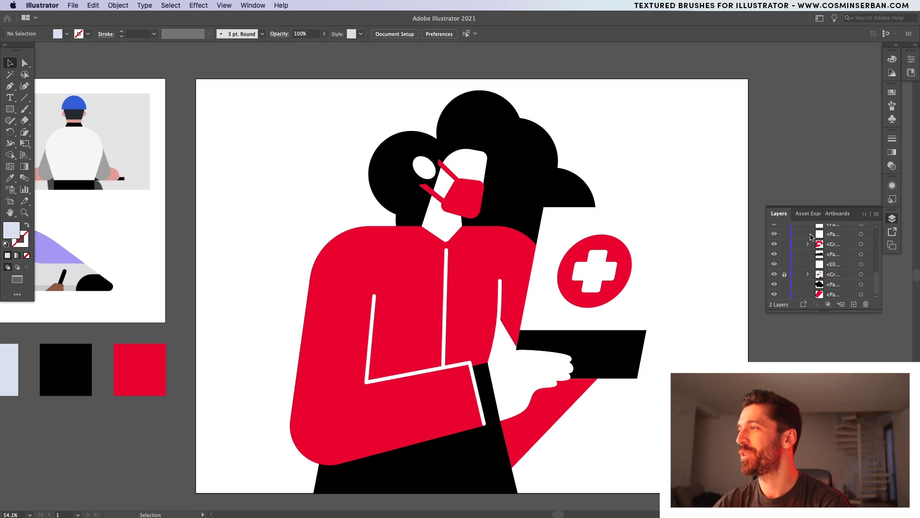
Load the Arcadia-Shader-Brushes-v2 library from the Arcadia - Grain Brushes Illustrator folder, and add its light stippled brush to the document.
click(892, 104)
click(875, 89)
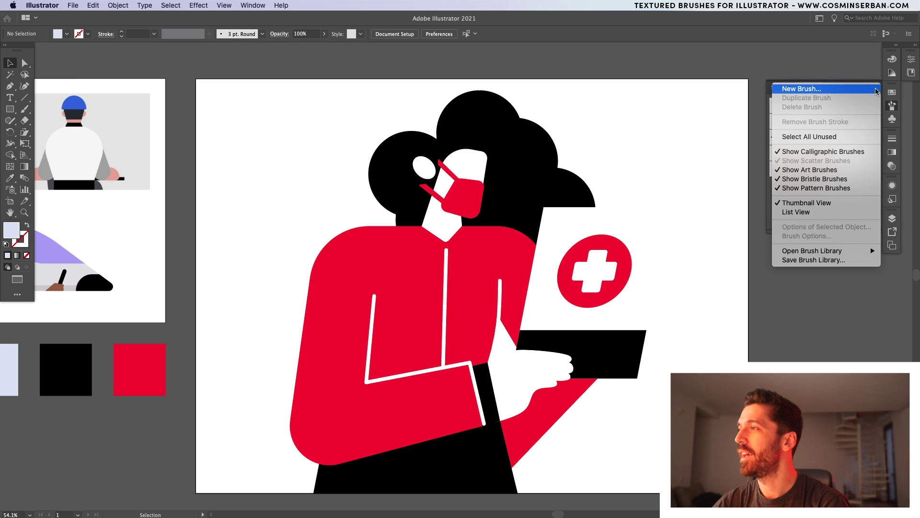
mouse_move(817, 251)
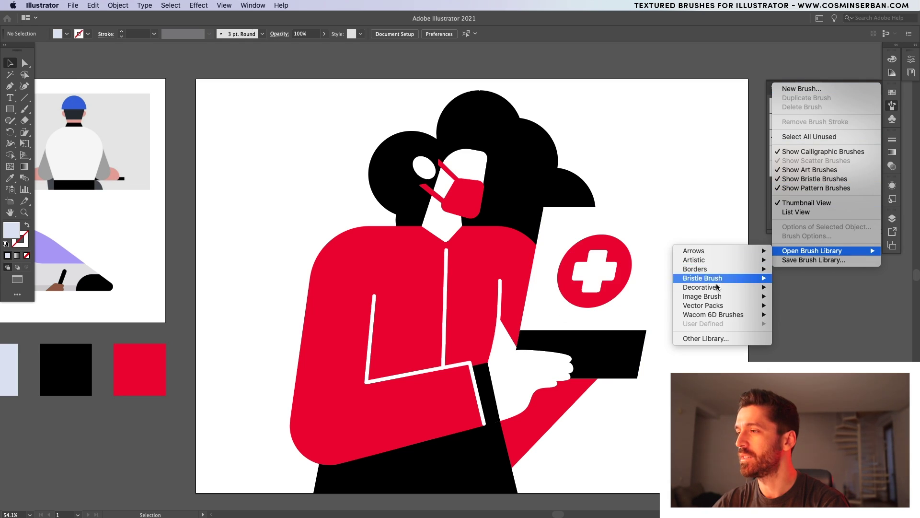
click(717, 339)
click(390, 168)
double_click(389, 168)
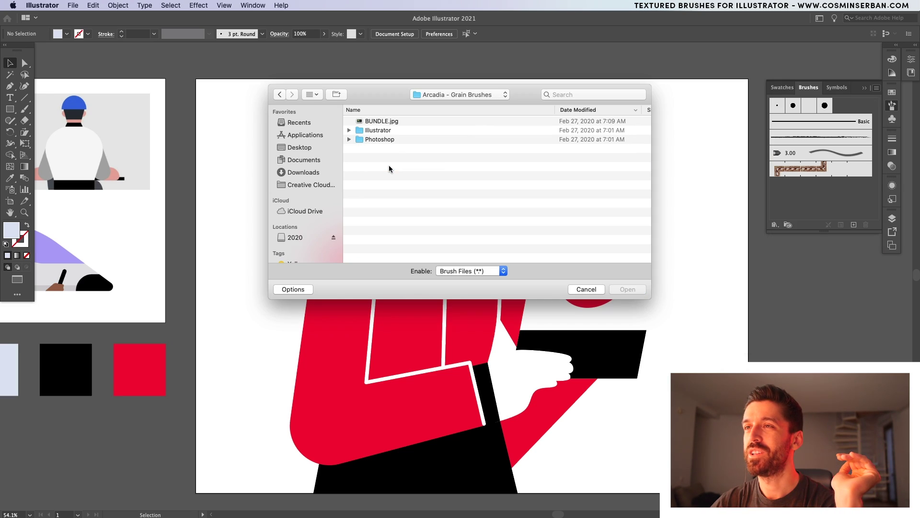
double_click(388, 133)
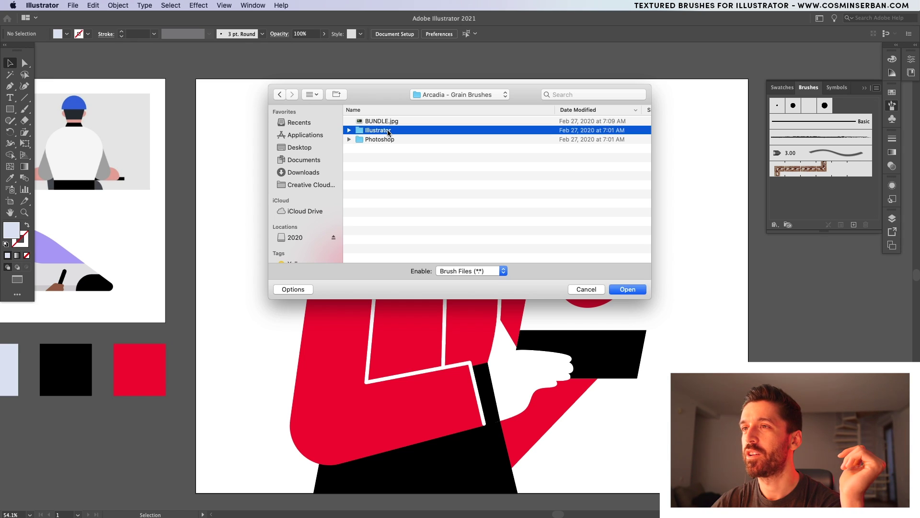
double_click(404, 122)
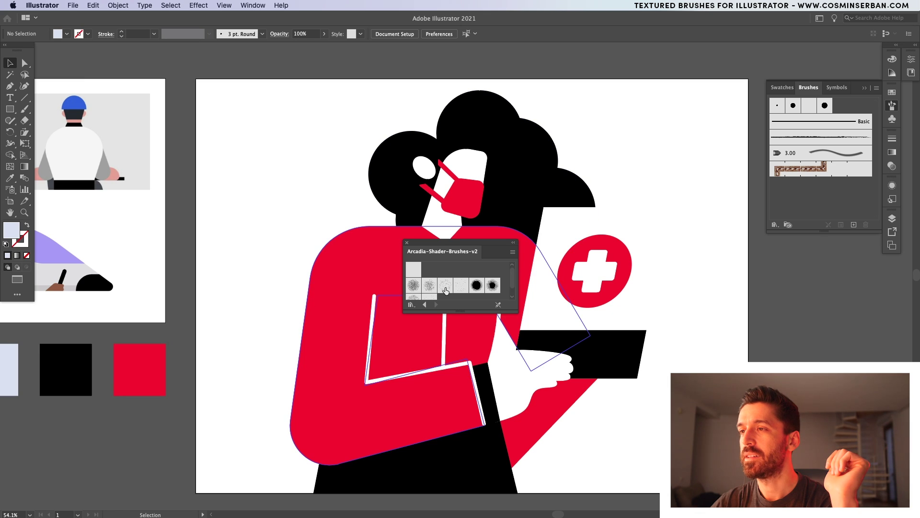
click(445, 285)
click(407, 242)
Draw a curved path inside the white ear ellipse with Draw Inside and the Pen tool, following its lower and face-side edge.
click(430, 172)
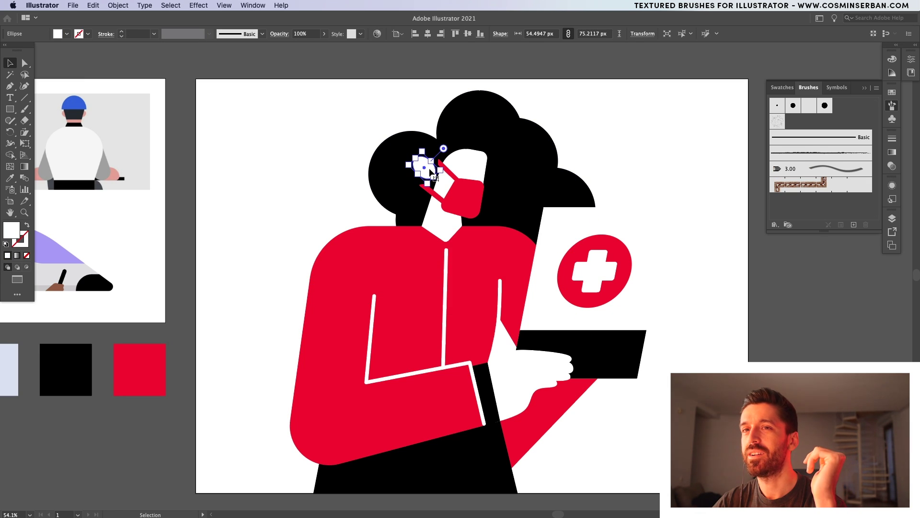
scroll(431, 172, up, 10)
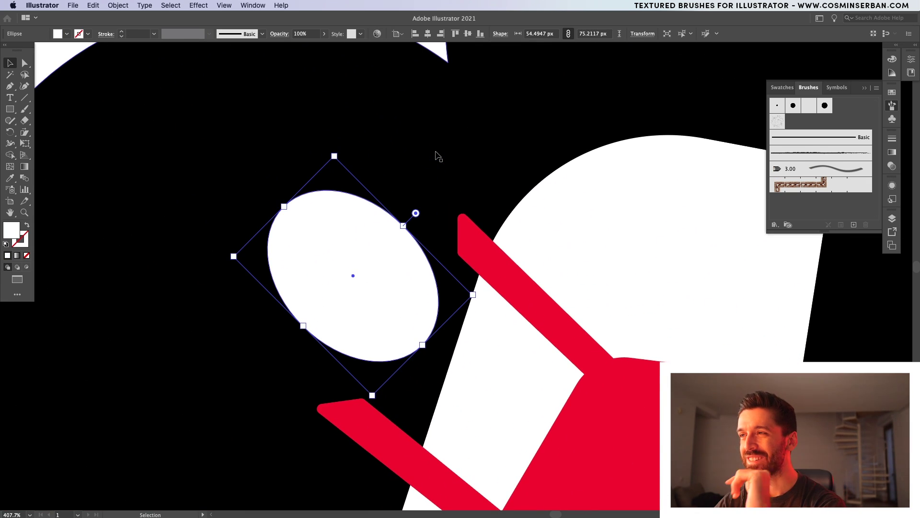
click(27, 268)
click(10, 86)
click(282, 330)
drag(403, 374, 461, 353)
drag(465, 286, 464, 267)
click(449, 234)
Give the ear path no fill and the hair's black as stroke, and apply the light stippled Arcadia brush.
key(i)
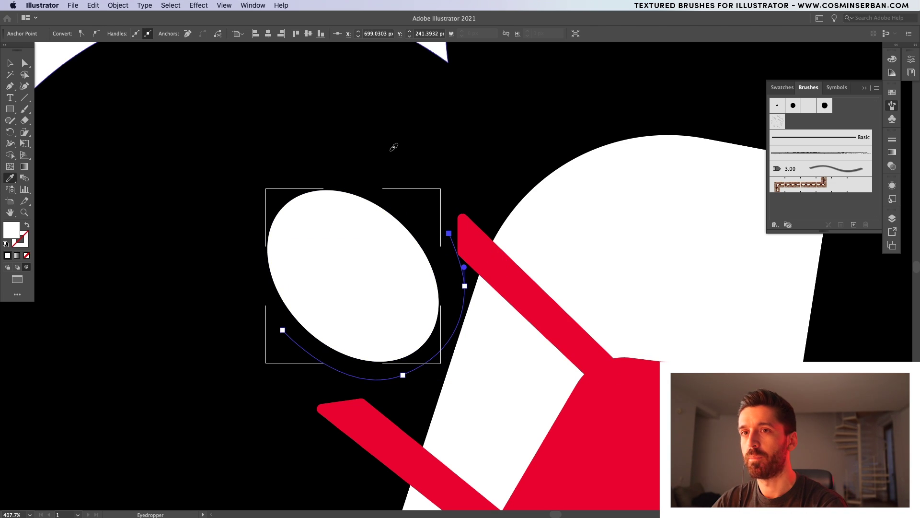
click(389, 148)
click(27, 226)
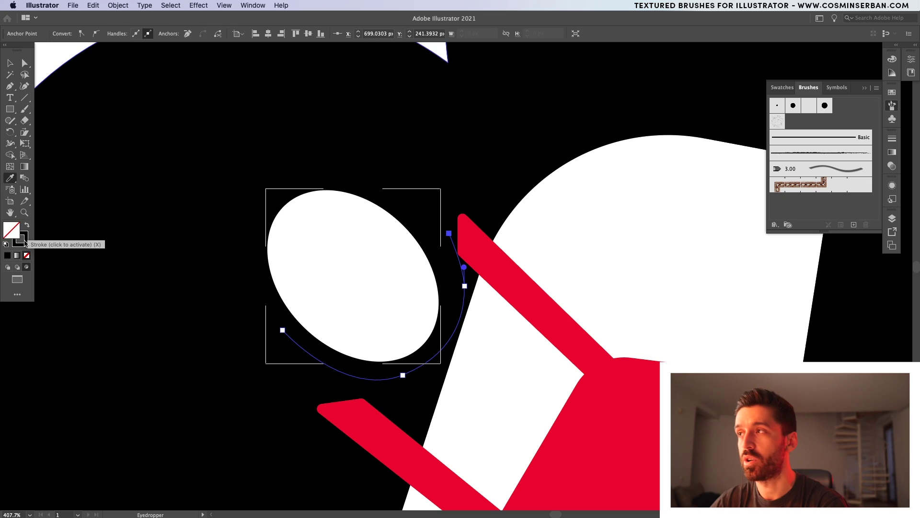
click(22, 241)
click(778, 122)
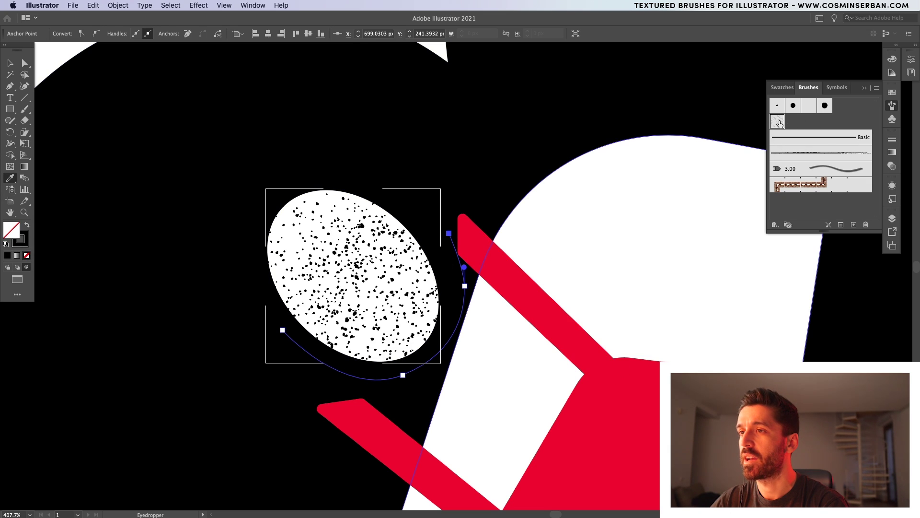
Isolate the ear's shading path inside the clip group and set its stroke to 0.5 pt.
key(v)
scroll(473, 341, down, 3)
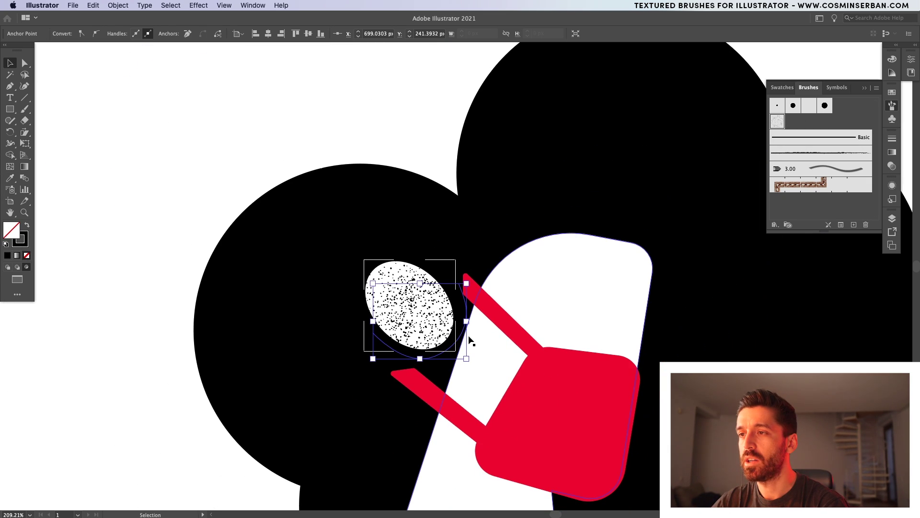
double_click(468, 321)
click(468, 319)
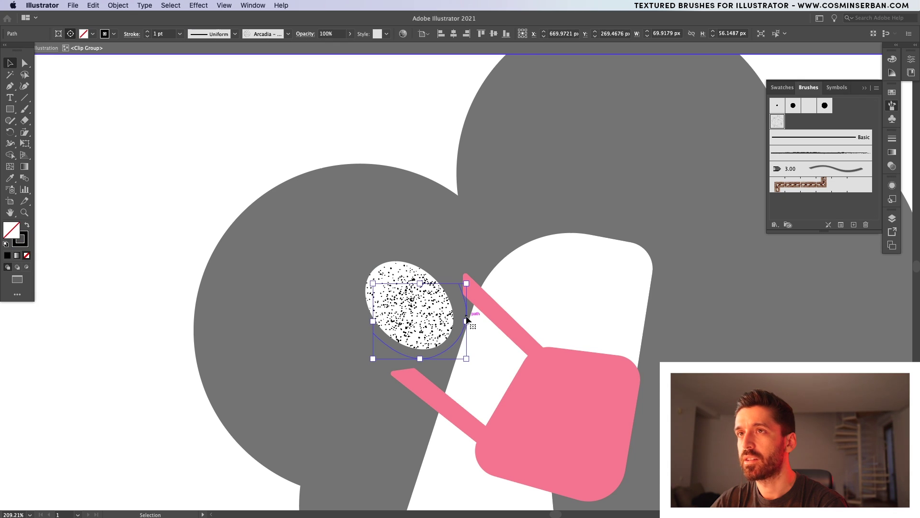
click(147, 36)
click(147, 36)
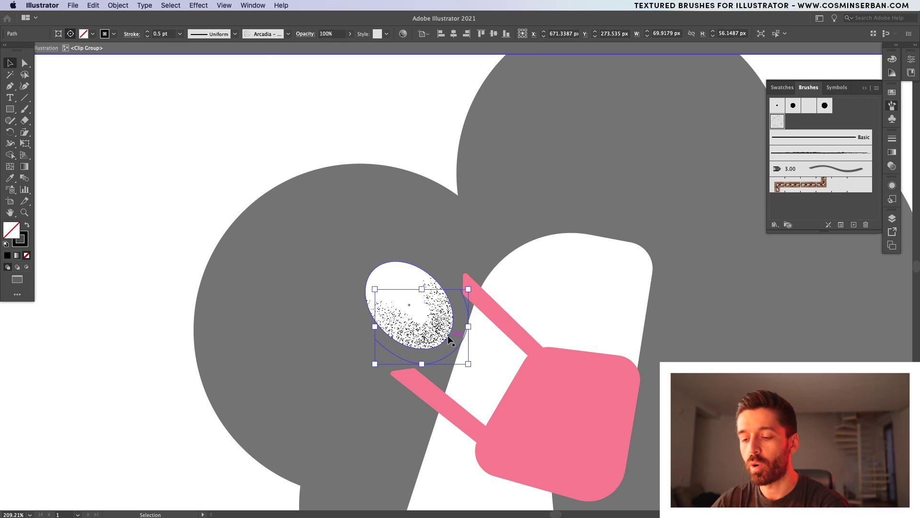
Paste a copy of the ear's grain path in front, adjust its curve to deepen the shading, and exit isolation.
key(a)
key(cmd+c)
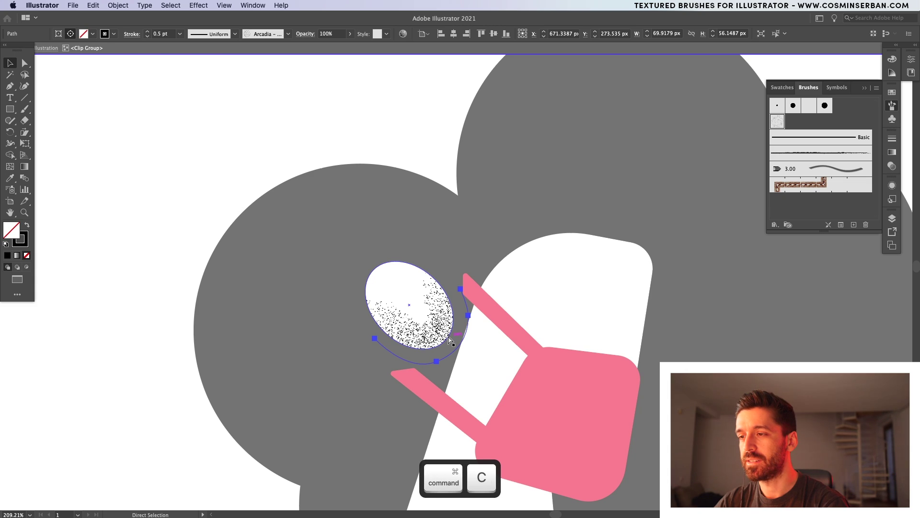
key(cmd+f)
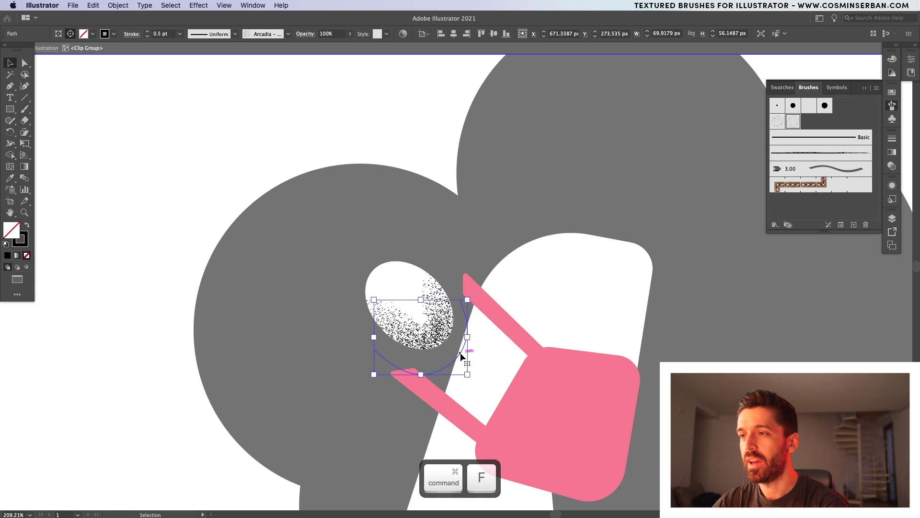
key(a)
drag(464, 352, 478, 292)
key(v)
double_click(226, 137)
scroll(227, 137, down, 5)
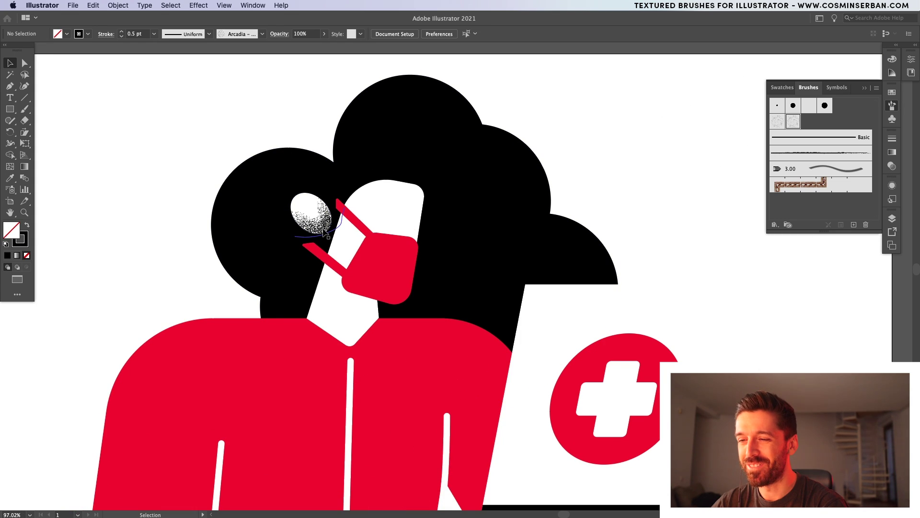
Draw a curved path inside the white face shape with the Pen tool, running from the forehead corner down the front edge.
click(413, 208)
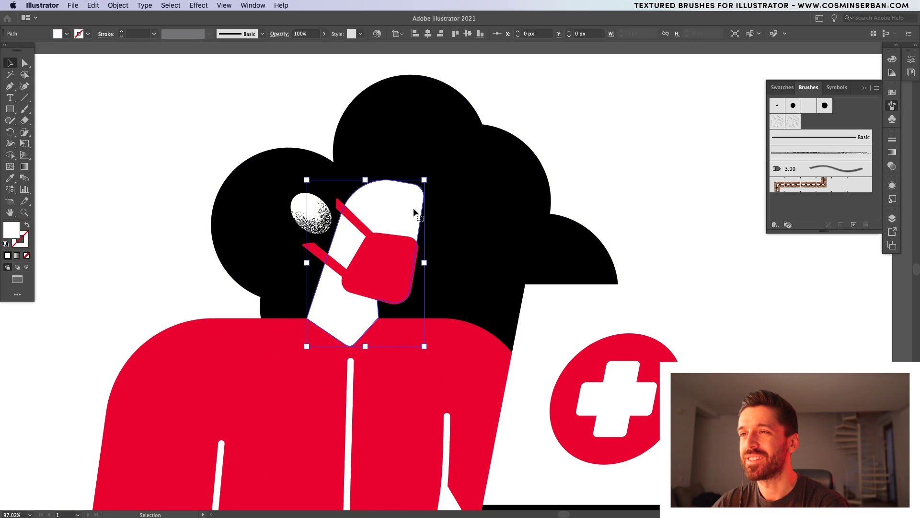
key(super+shift+a)
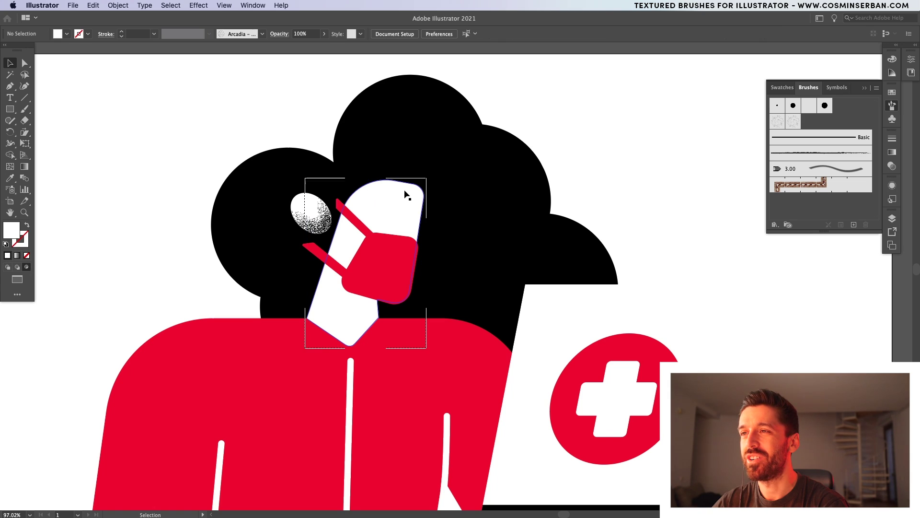
scroll(405, 194, up, 5)
key(p)
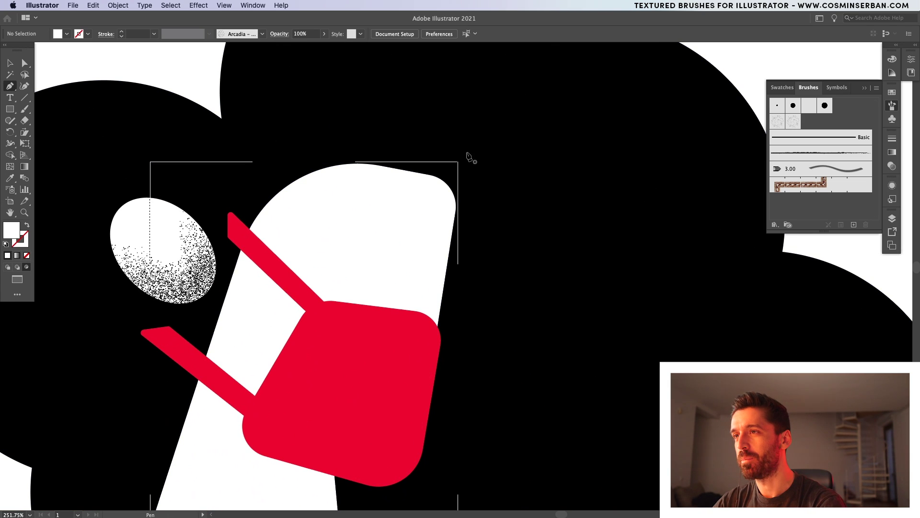
click(440, 142)
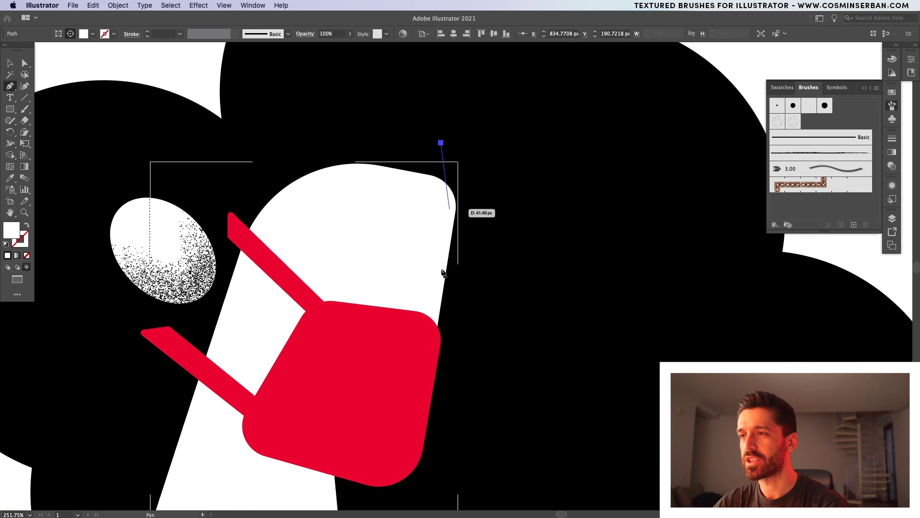
drag(471, 228, 467, 281)
click(441, 411)
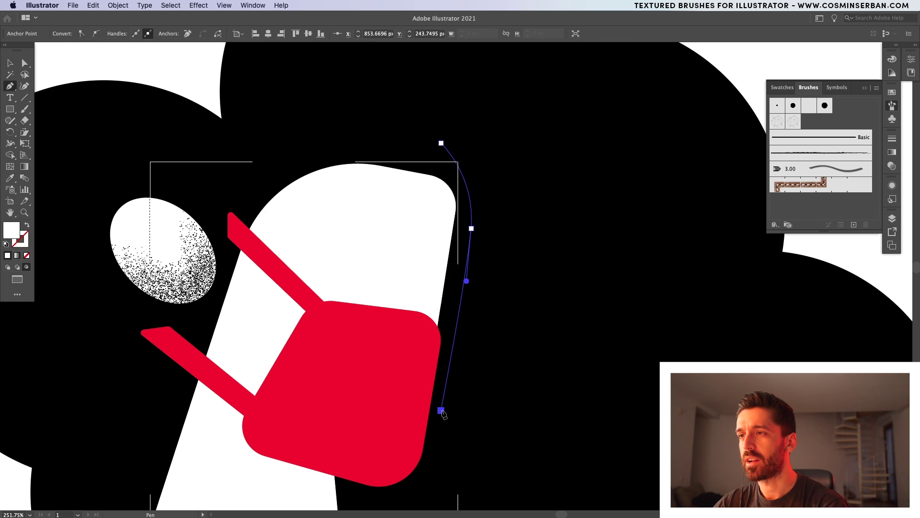
Give the face path no fill and a black stroke, and apply the second stippled Arcadia brush.
key(ctrl+shift+a)
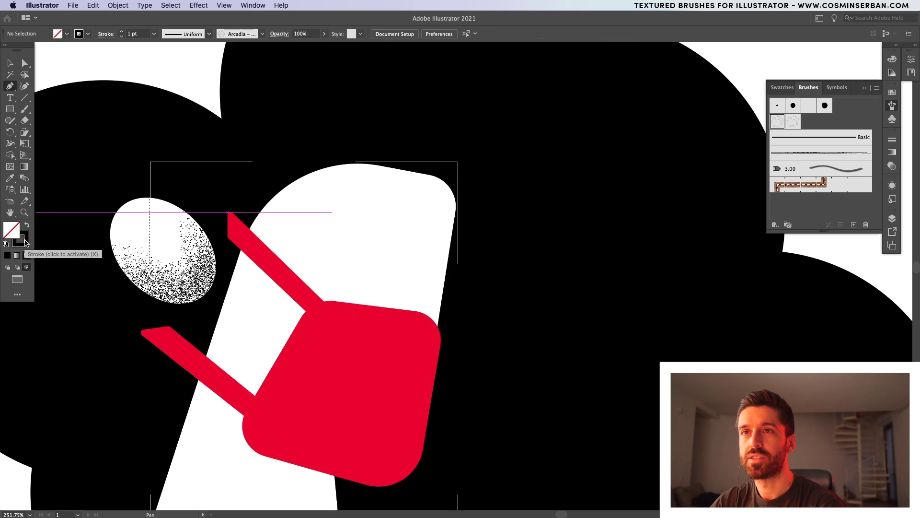
click(23, 240)
key(ctrl+z)
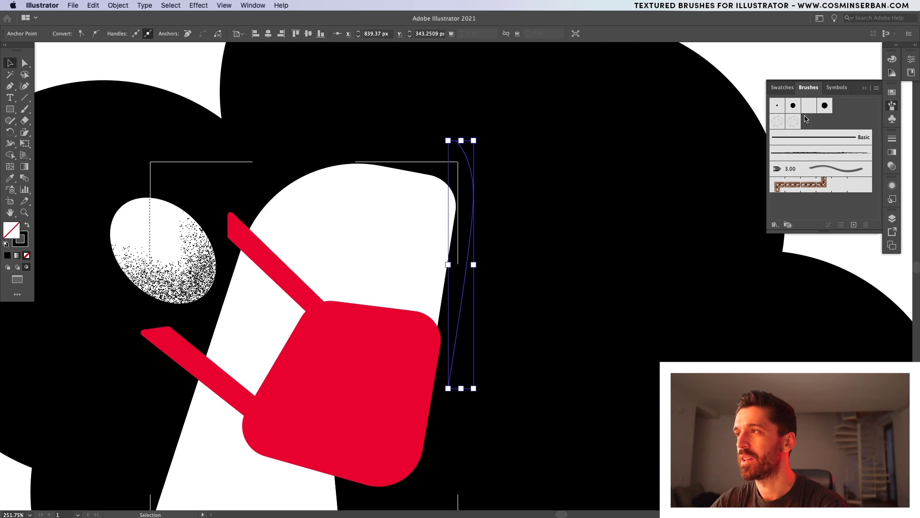
click(793, 124)
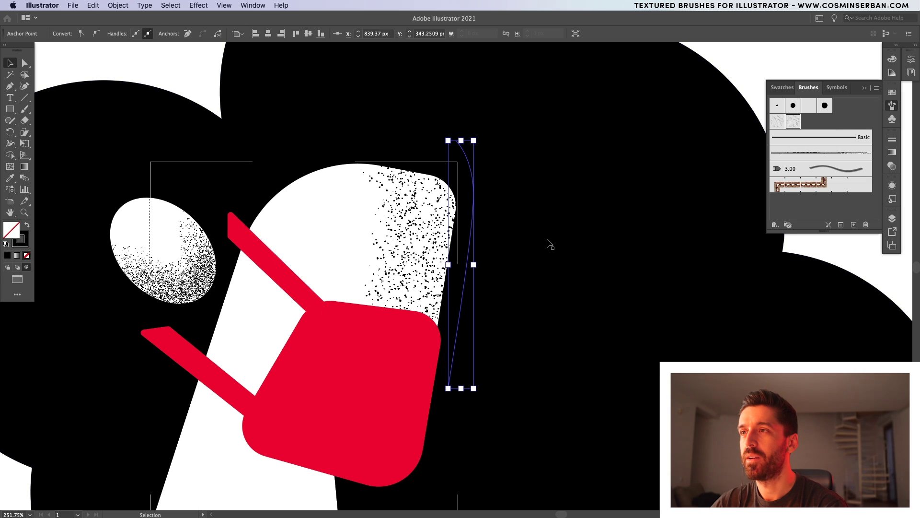
Set the face shading path's stroke to 0.5 pt and duplicate the path along the face's front edge.
double_click(472, 227)
click(472, 227)
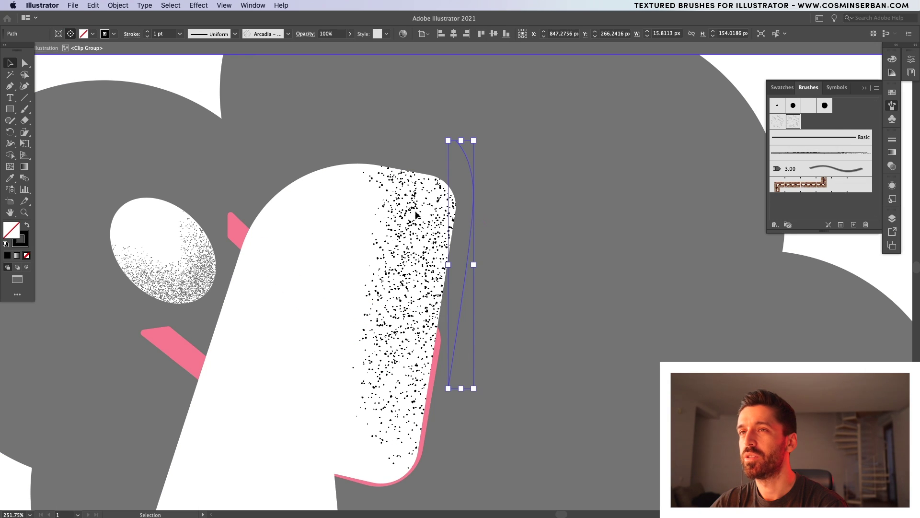
click(148, 36)
click(147, 37)
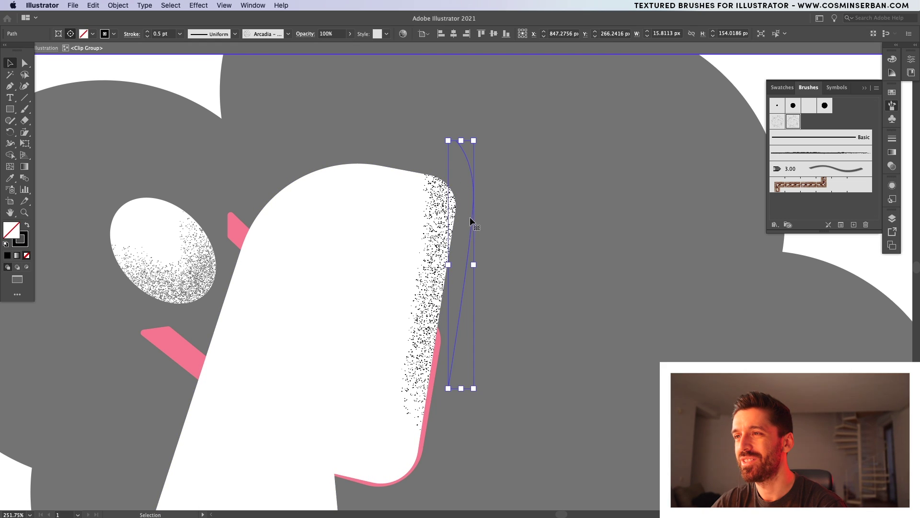
drag(470, 218, 471, 259)
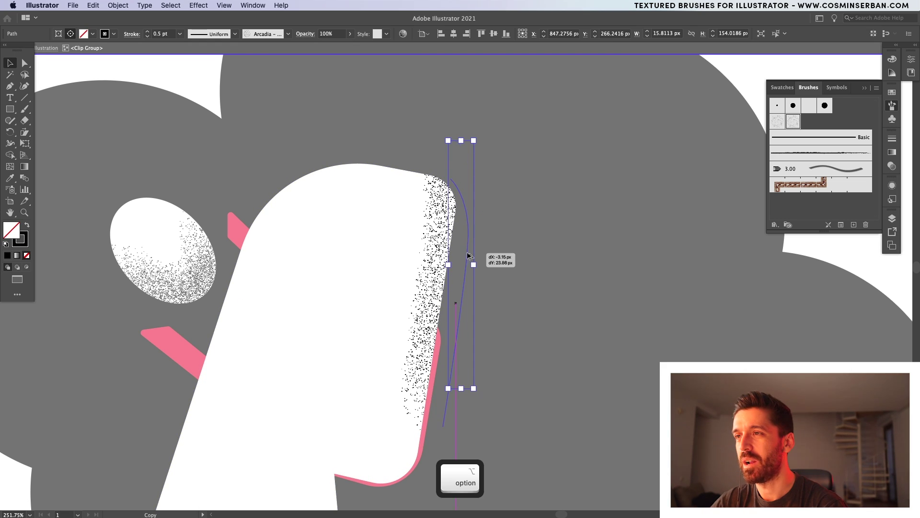
drag(475, 178, 473, 124)
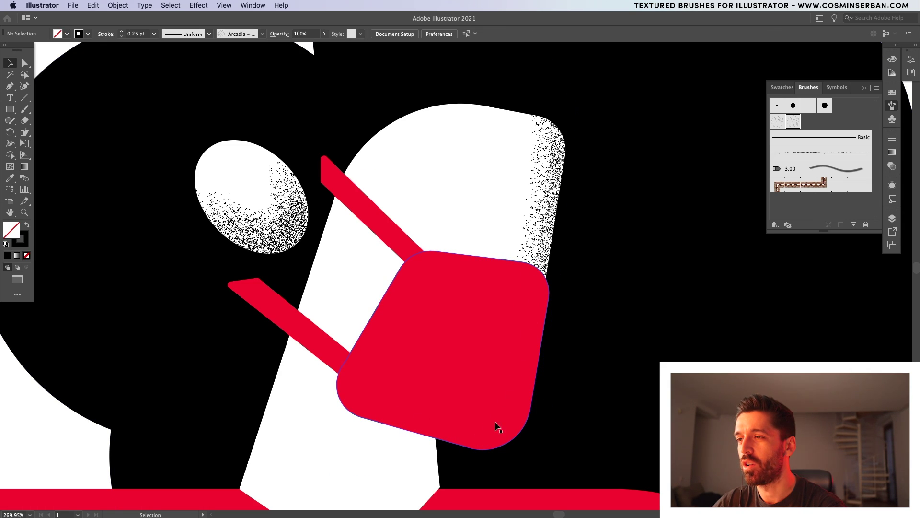
Create a shading path inside the red mask along its front and lower edge, with no fill and a white FFFFFF stroke.
click(499, 380)
click(27, 227)
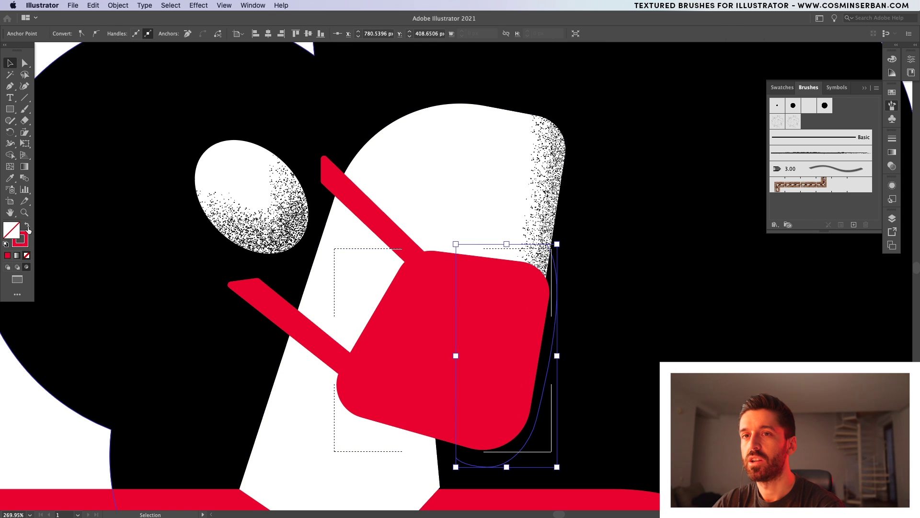
double_click(22, 239)
drag(359, 219, 321, 204)
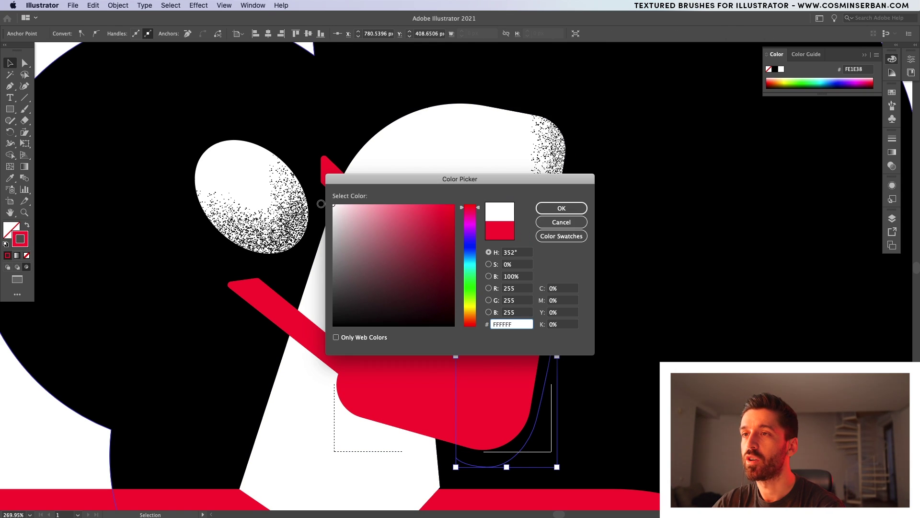
click(561, 208)
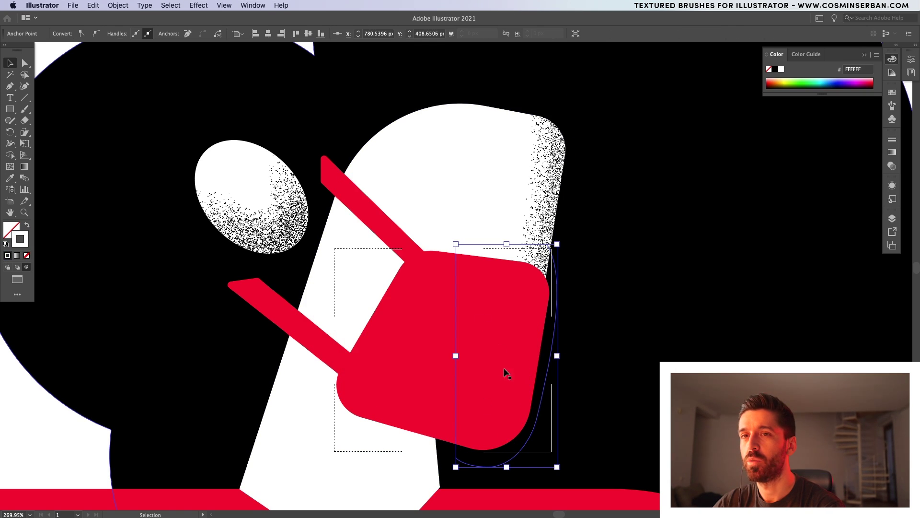
Apply the second stippled Arcadia brush to the mask's white shading path and deselect it.
click(891, 105)
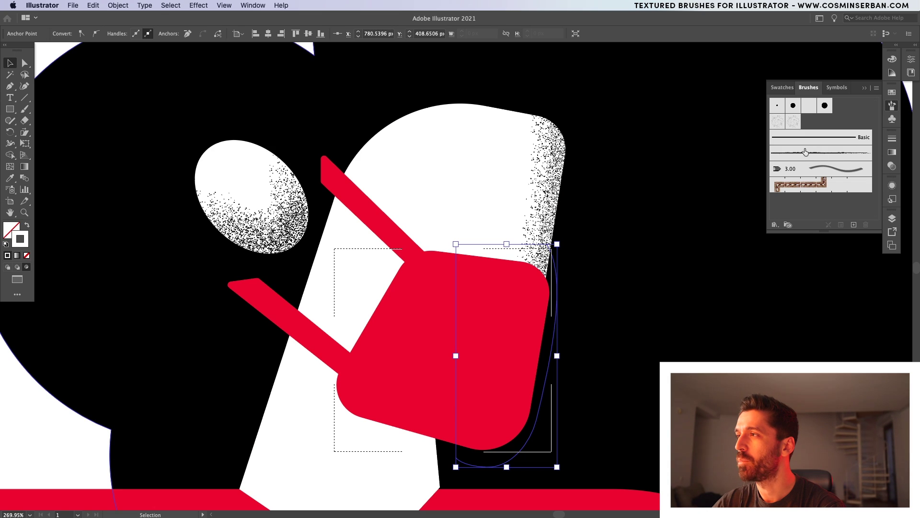
click(794, 121)
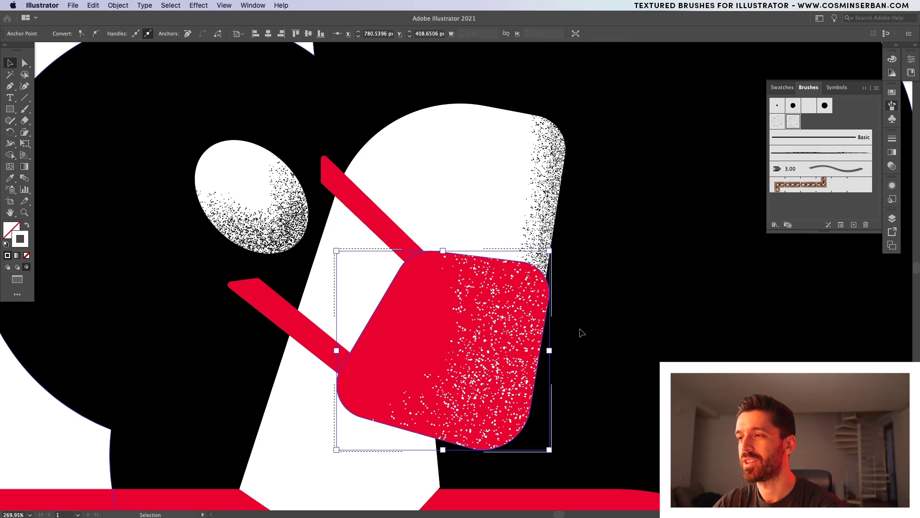
key(super+shift+a)
Draw a black circle about 144 px wide in the top hair puff, and shade its upper edge with a white 0.5 pt grain path.
scroll(475, 62, up, 5)
drag(10, 109, 49, 131)
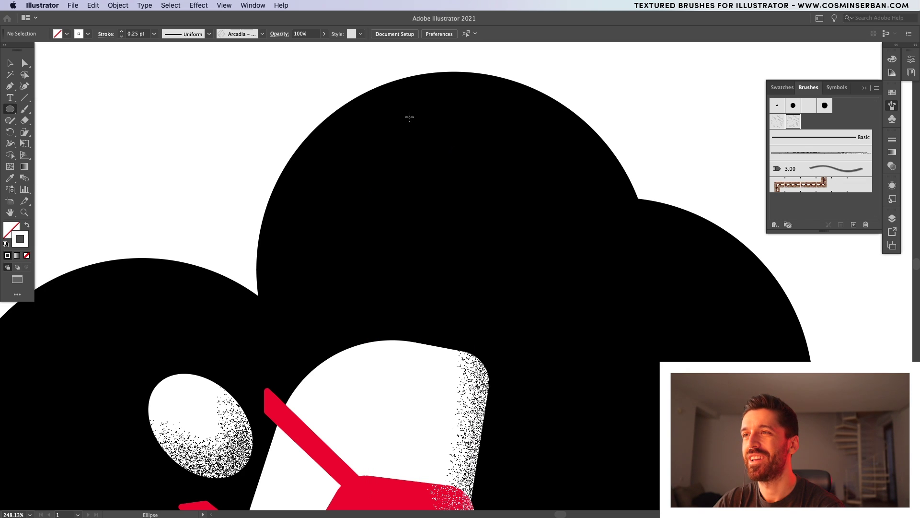
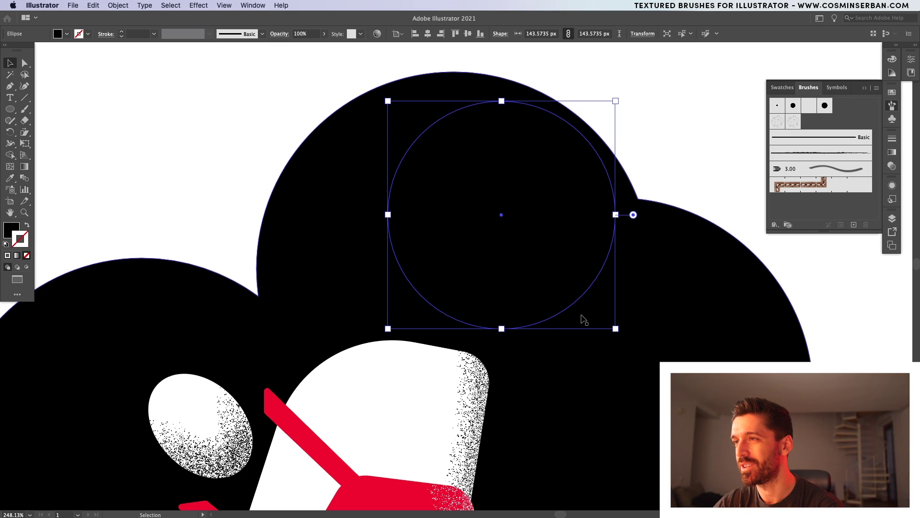
key(p)
drag(629, 201, 629, 242)
drag(592, 329, 555, 376)
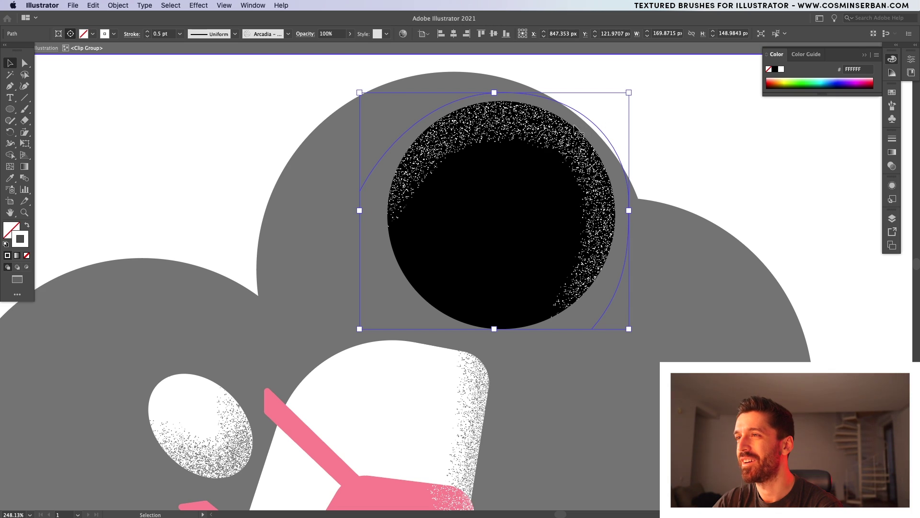
Duplicate the hair circle's grain path in place, and add a copy of the shaded circle over the neighboring hair puff.
key(a)
key(super+c)
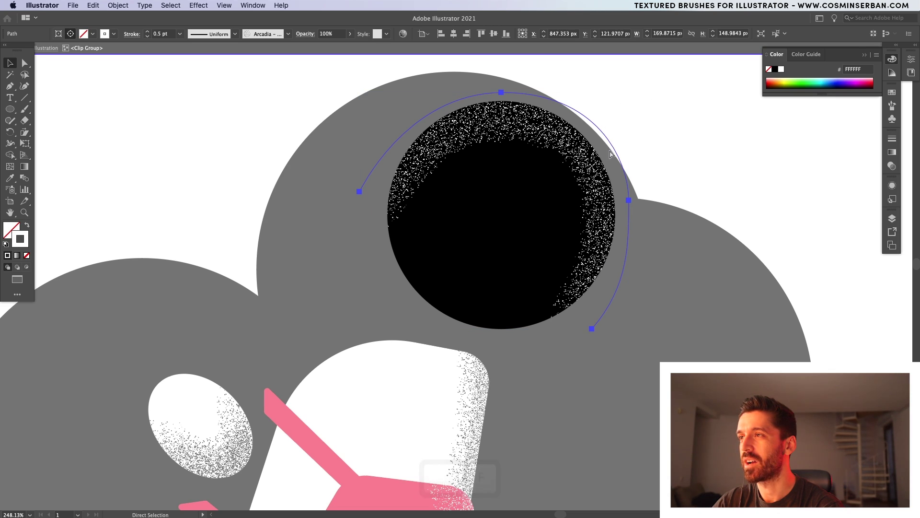
key(v)
key(Escape)
scroll(609, 150, down, 3)
drag(591, 202, 693, 304)
drag(583, 354, 602, 345)
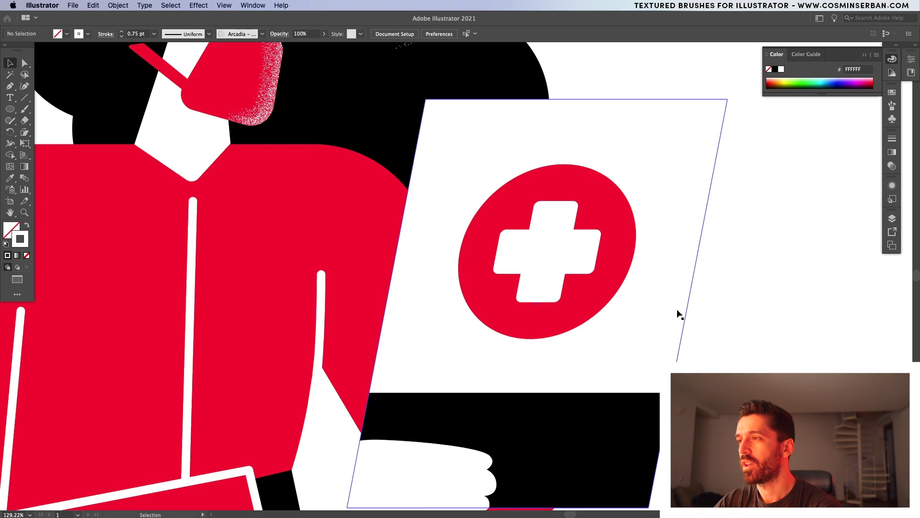
Draw a slanted shading path inside the white clipboard sheet along its outer edge, with a black stroke and a stippled Arcadia brush.
click(678, 312)
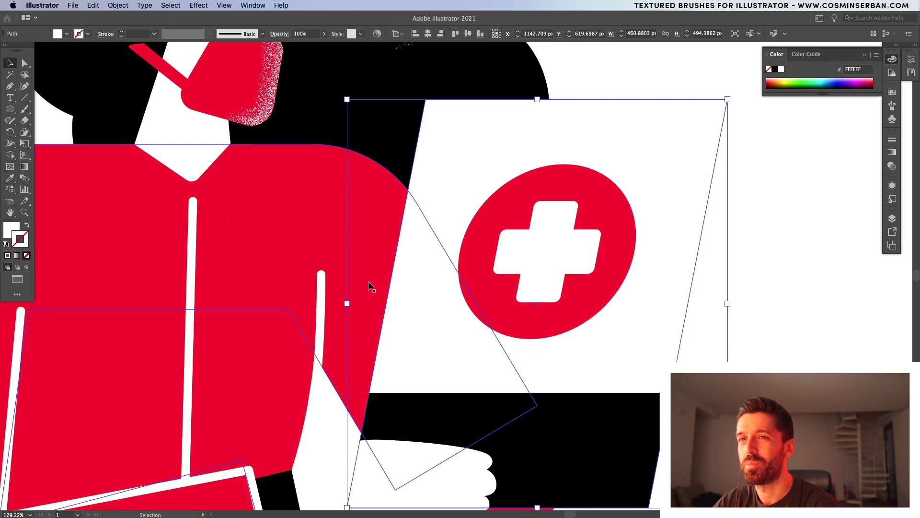
key(shift+super+a)
key(p)
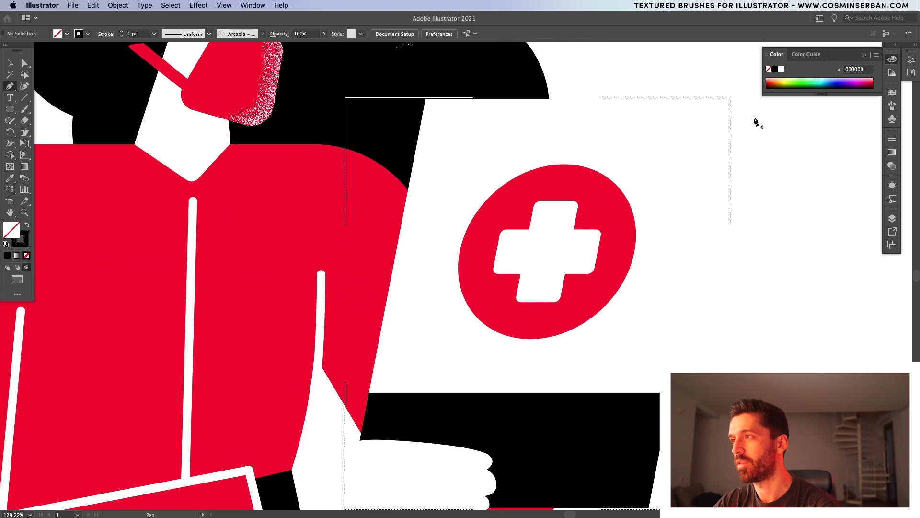
click(760, 117)
click(657, 440)
key(v)
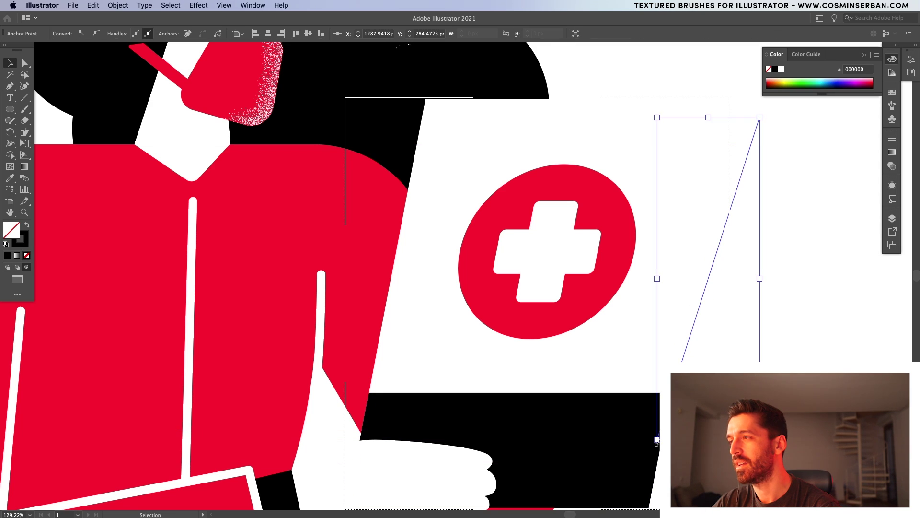
key(F5)
click(796, 124)
Shade the outer end of the clipboard's black band with an inside path using a white stroke and the third stippled Arcadia brush.
scroll(650, 368, down, 5)
click(650, 368)
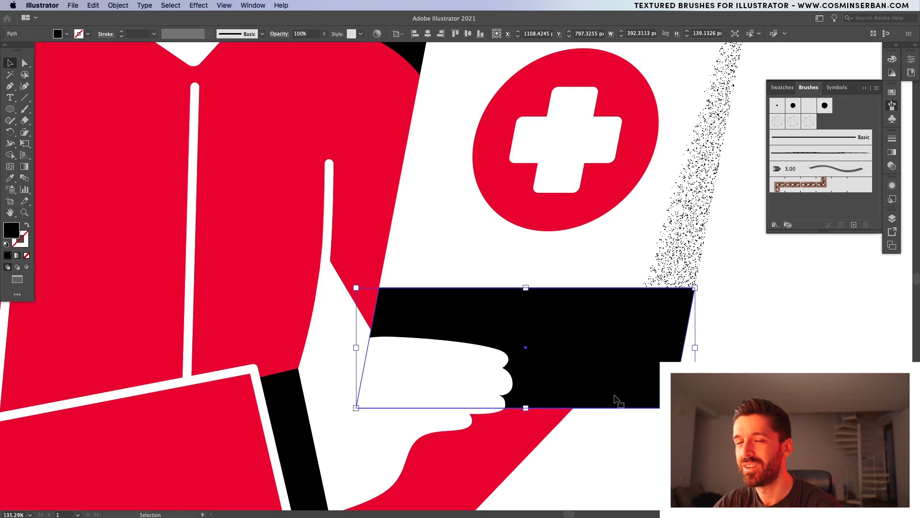
click(700, 271)
click(809, 122)
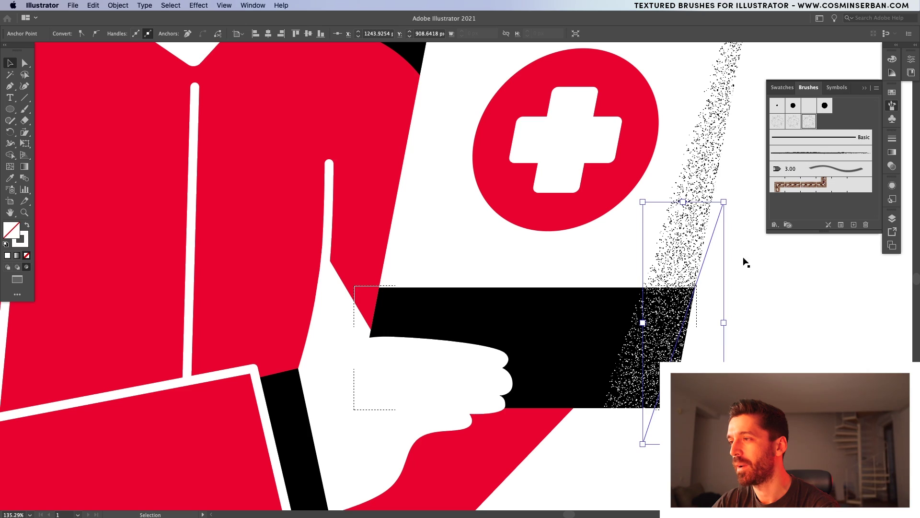
click(760, 305)
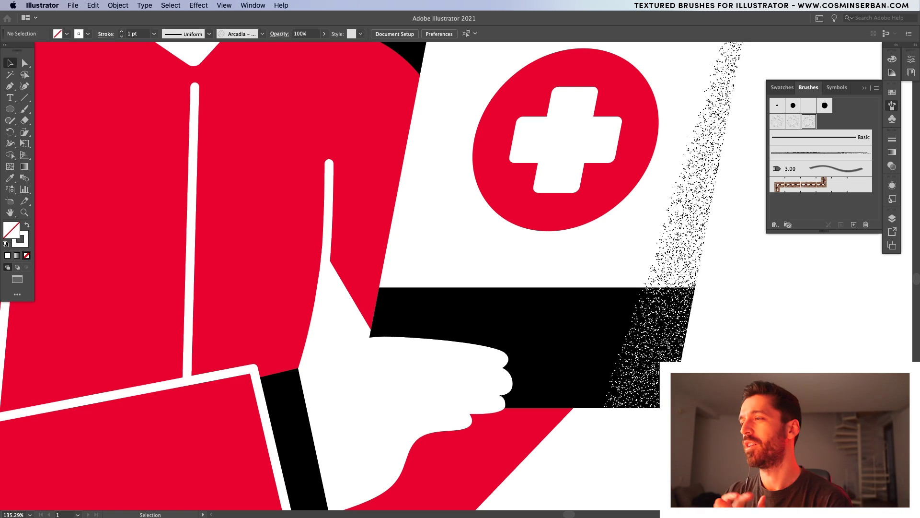
Select the red shirt group and open the Pathfinder options.
key(super+0)
scroll(366, 299, up, 3)
click(366, 299)
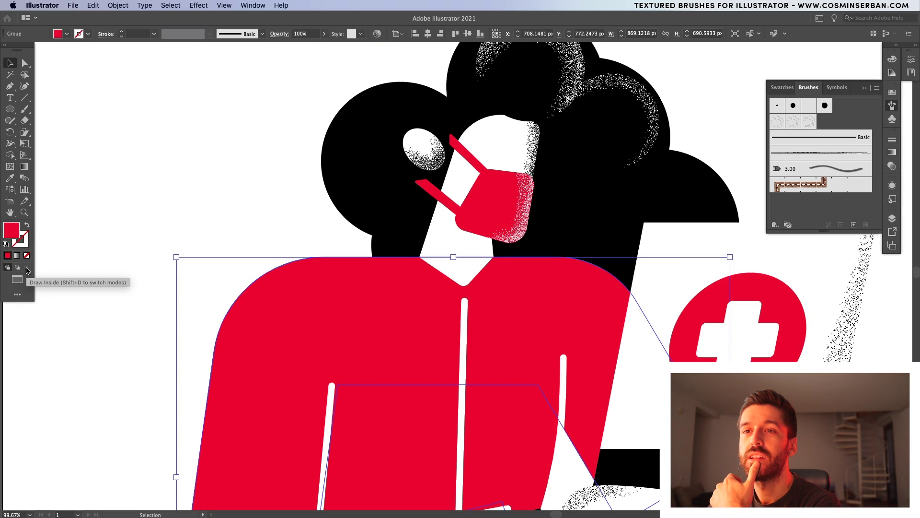
scroll(408, 353, down, 5)
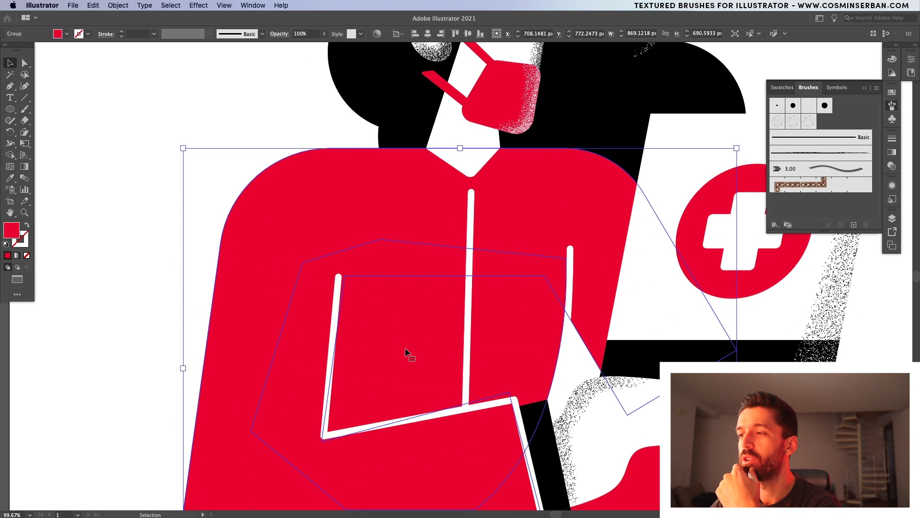
scroll(407, 353, down, 3)
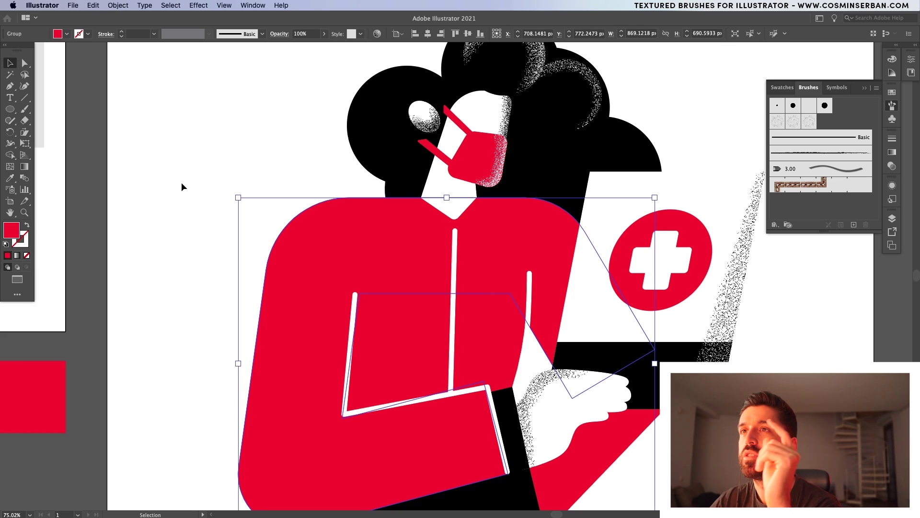
click(244, 6)
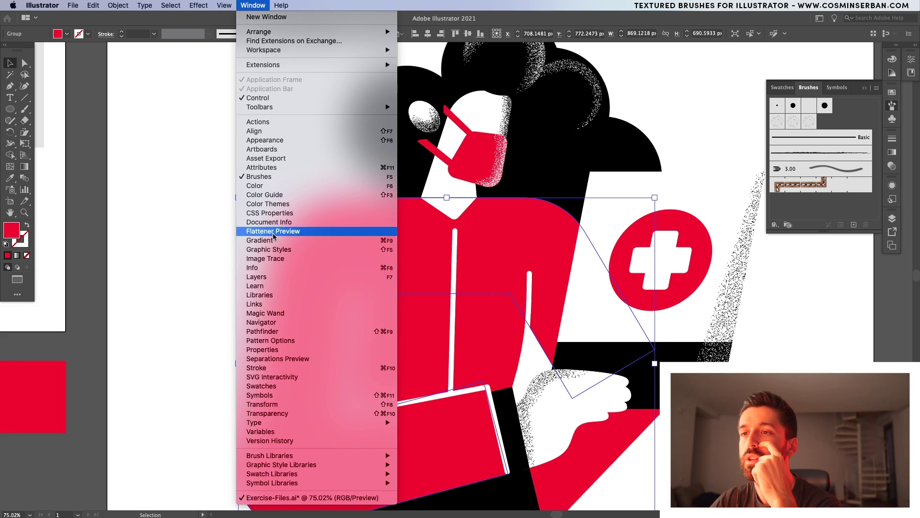
click(271, 332)
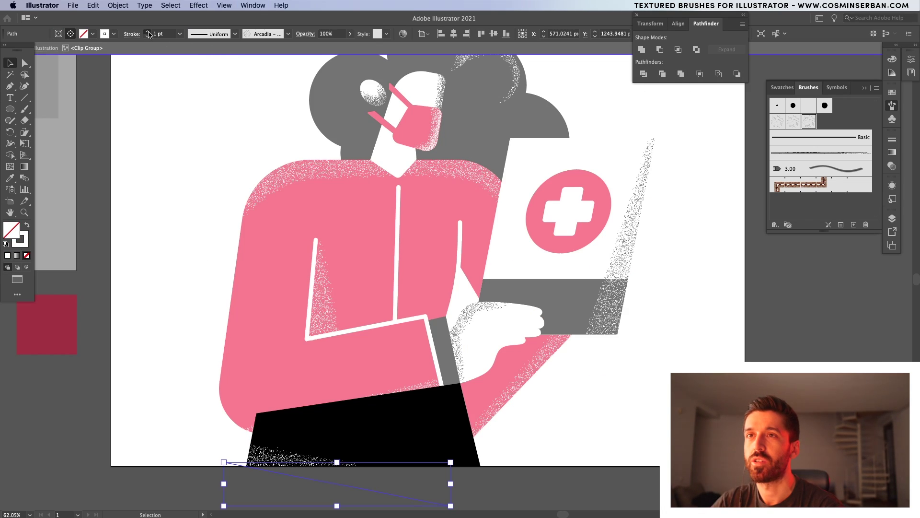
Set the black trousers' grain path to 3 pt, move it further below the trousers, and leave the clip group.
click(149, 32)
click(149, 32)
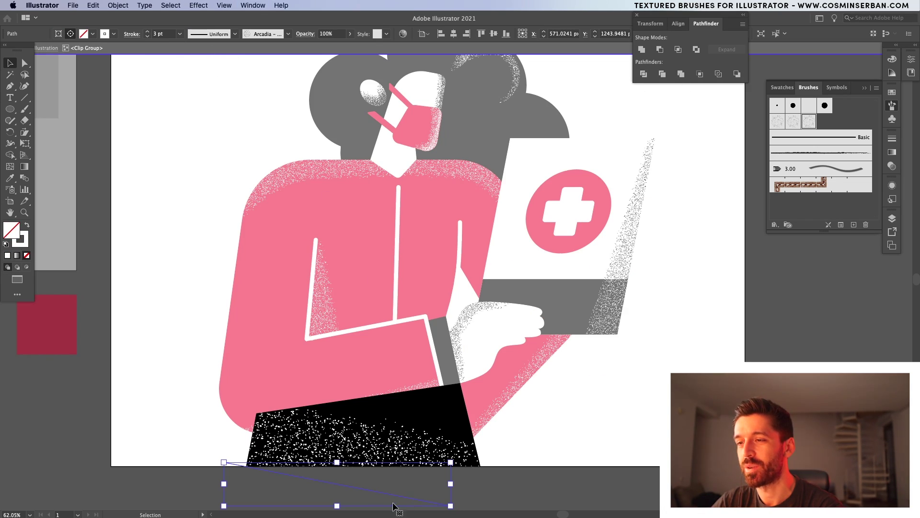
drag(382, 495, 329, 505)
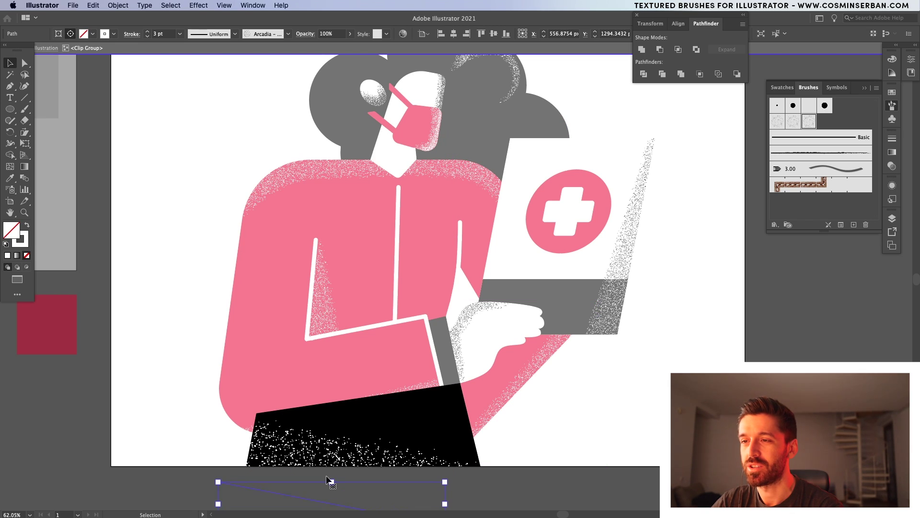
click(639, 424)
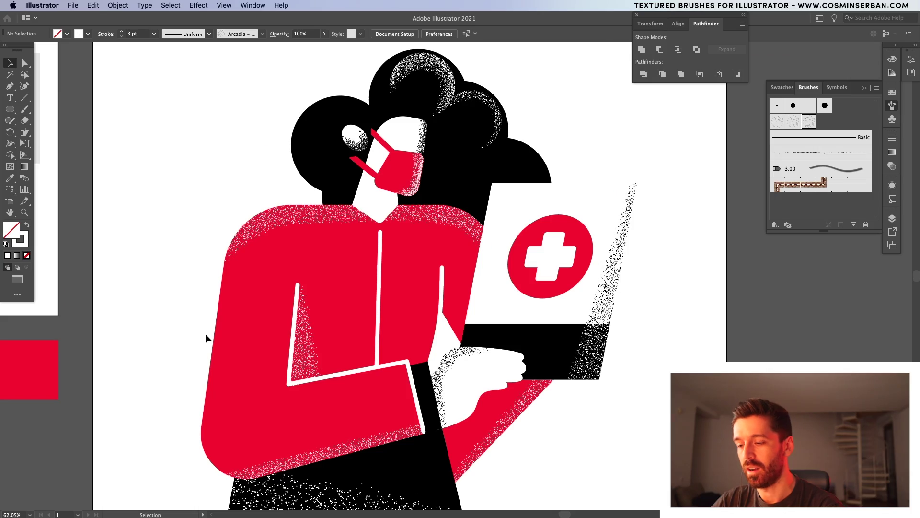
Draw an open curved path just outside the shirt's rounded shoulder, from the upper sleeve to near the collar, with a white stroke.
key(p)
click(207, 340)
drag(234, 226, 256, 199)
click(296, 196)
key(v)
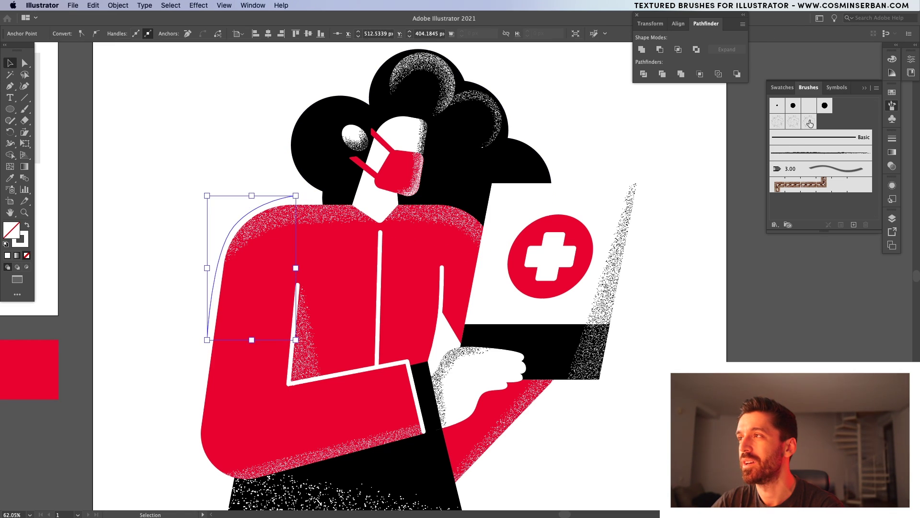
Apply the third stippled Arcadia brush to the shoulder path and set its stroke weight to 2 pt.
click(808, 124)
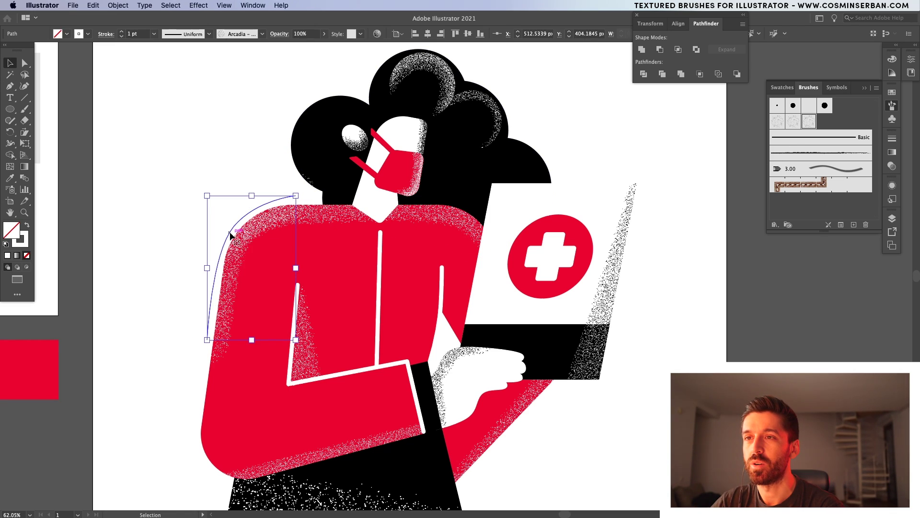
click(122, 32)
click(123, 31)
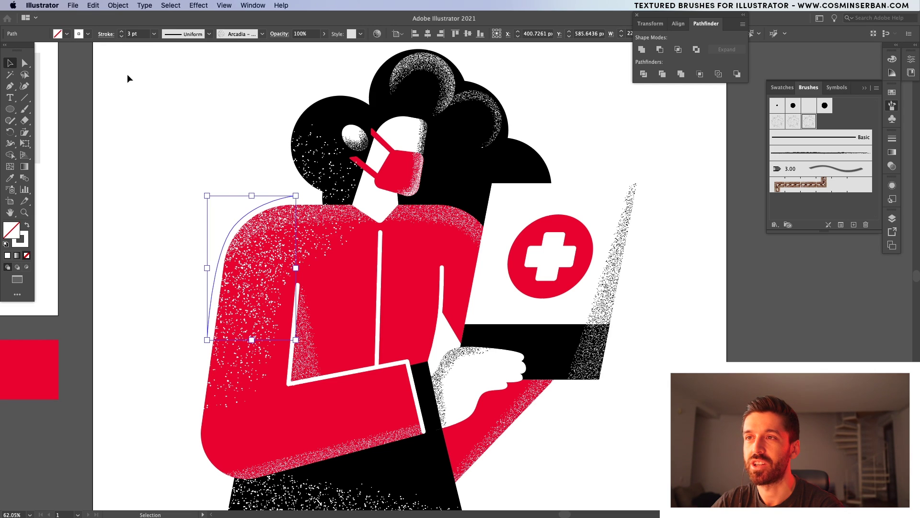
click(122, 36)
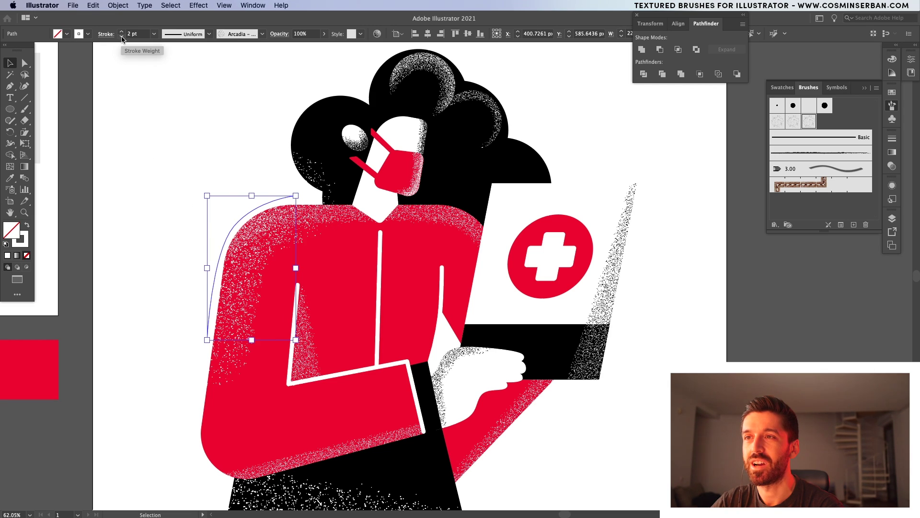
Shade the clipboard's red circle with white curved paths using the third stippled Arcadia brush, and set the lower path's stroke to 0.5 pt.
drag(551, 203, 605, 261)
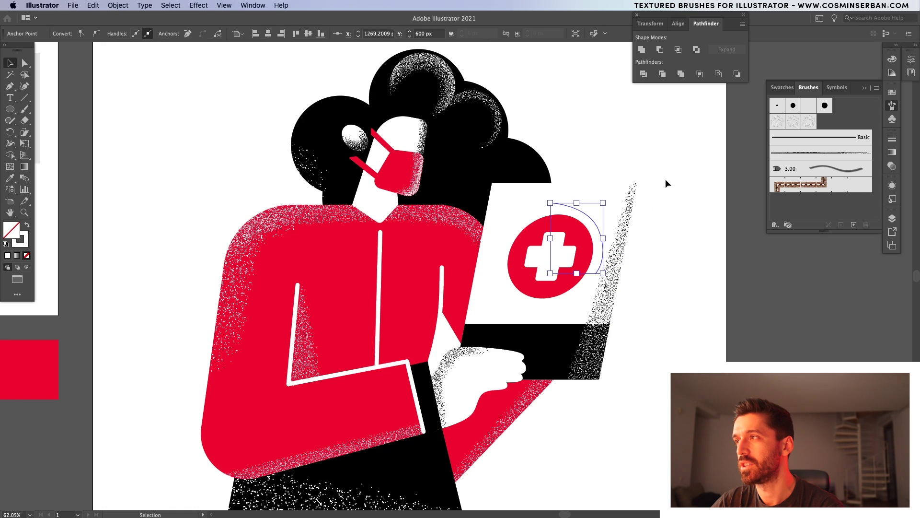
click(808, 122)
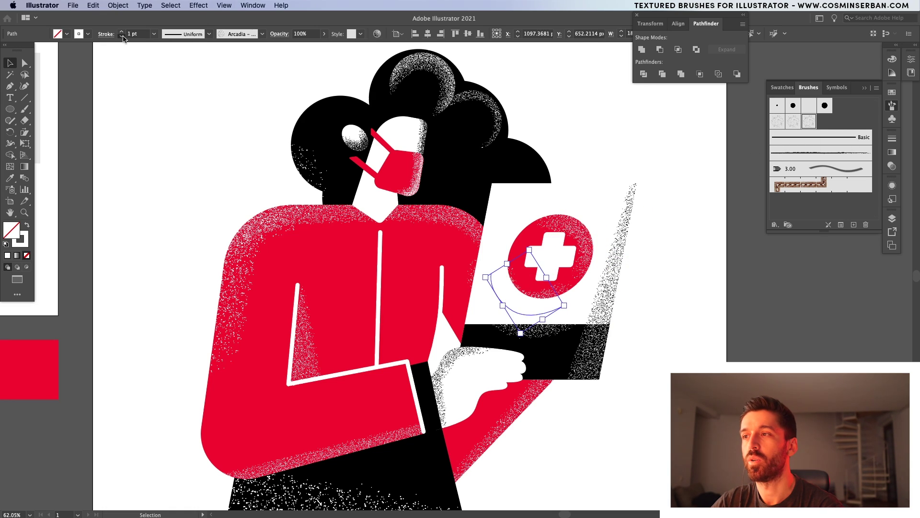
click(122, 37)
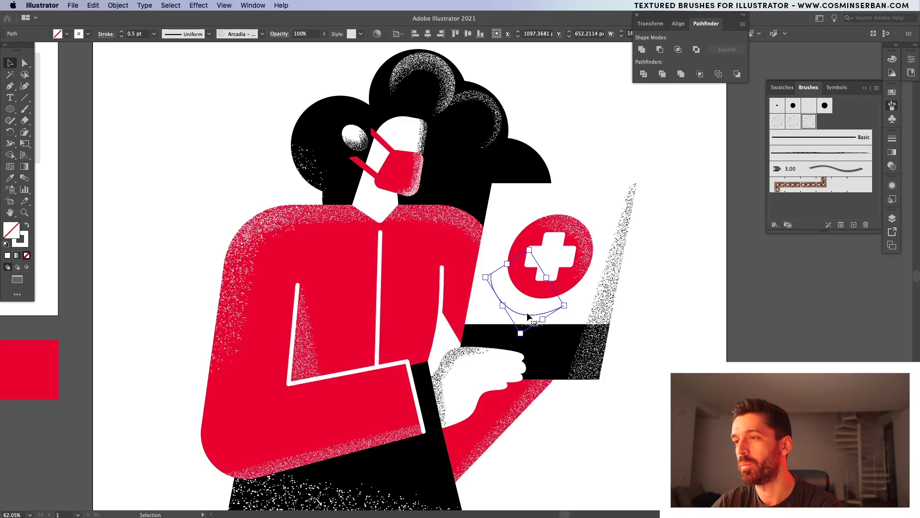